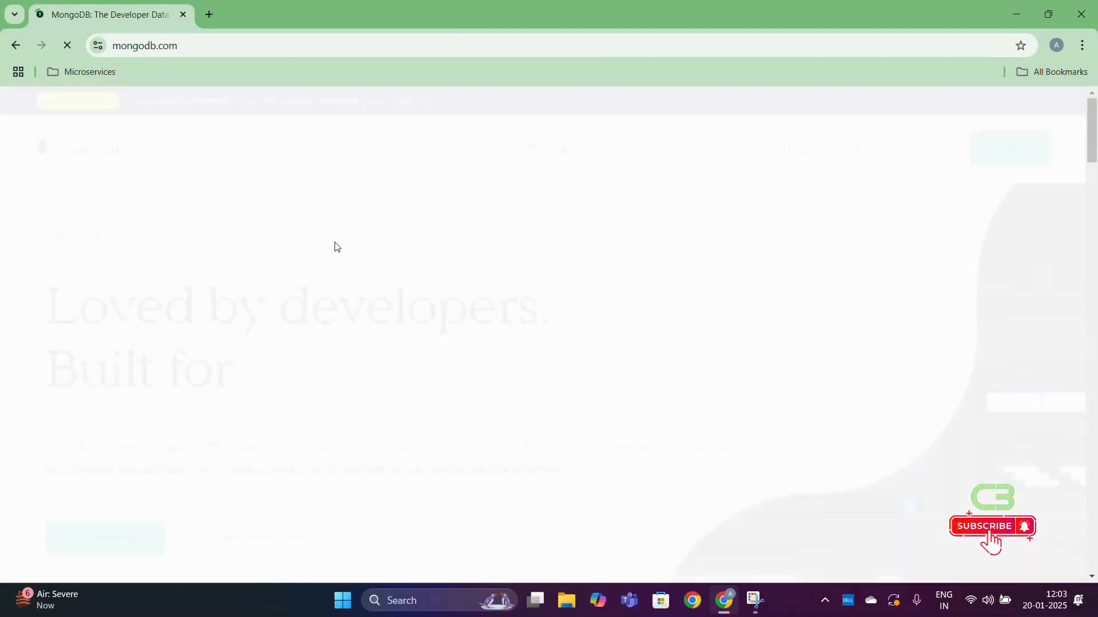
# - Open the download page for MongoDB Community Edition from the site's self-managed products
pyautogui.click(179, 153)
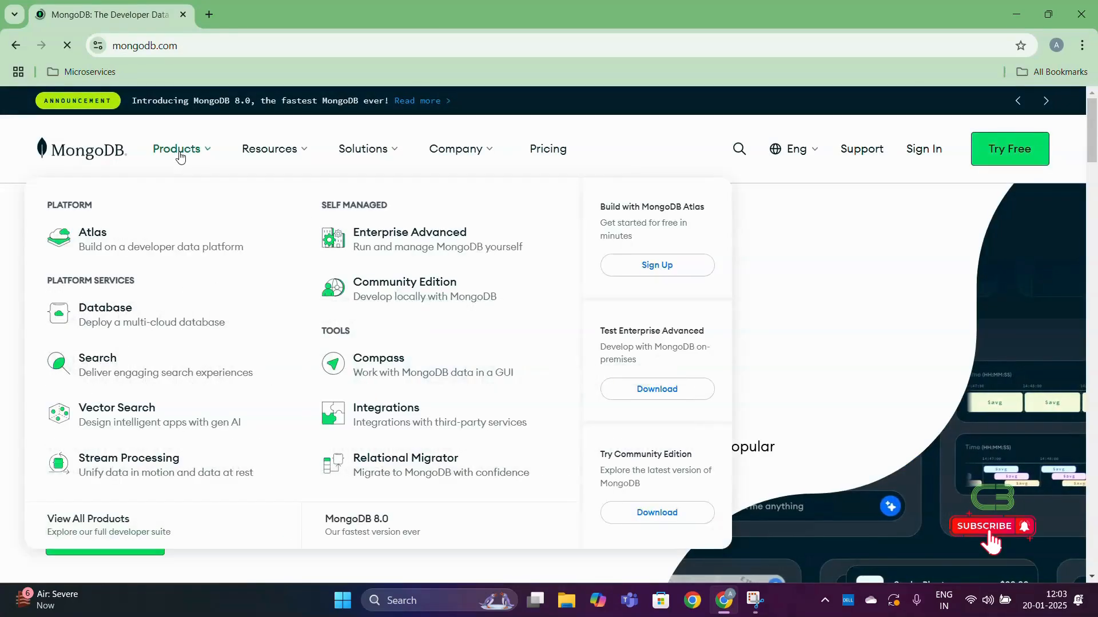
pyautogui.click(361, 291)
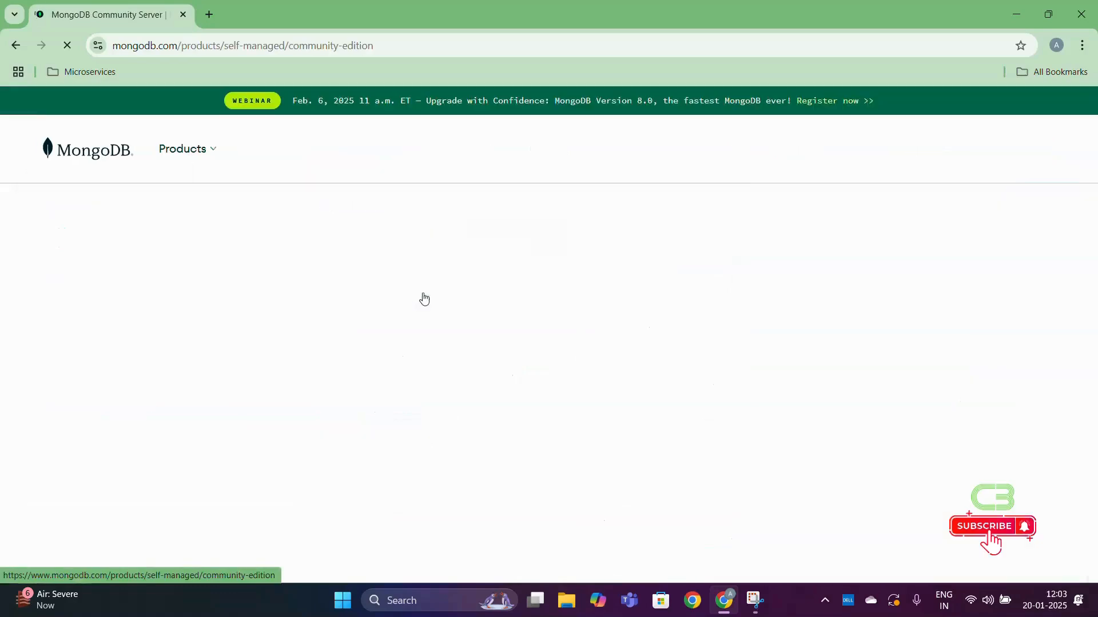
pyautogui.scroll(-6, 425, 298)
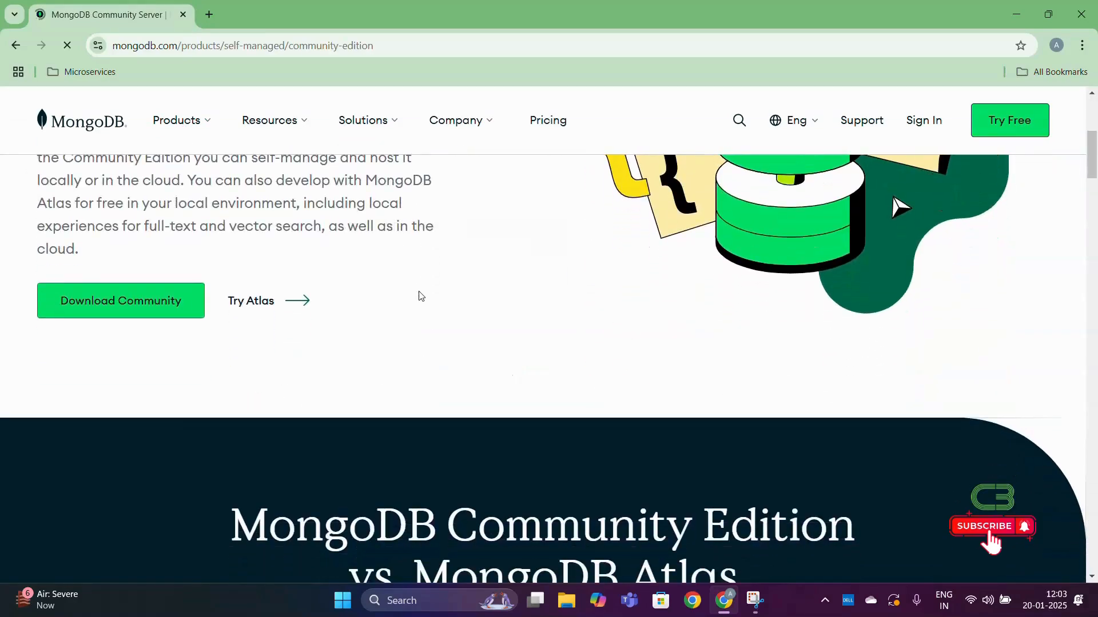
pyautogui.click(152, 317)
# - Download the MongoDB Community Server 8.0.4 msi package for Windows x64 and check the download's progress
pyautogui.scroll(-15, 728, 345)
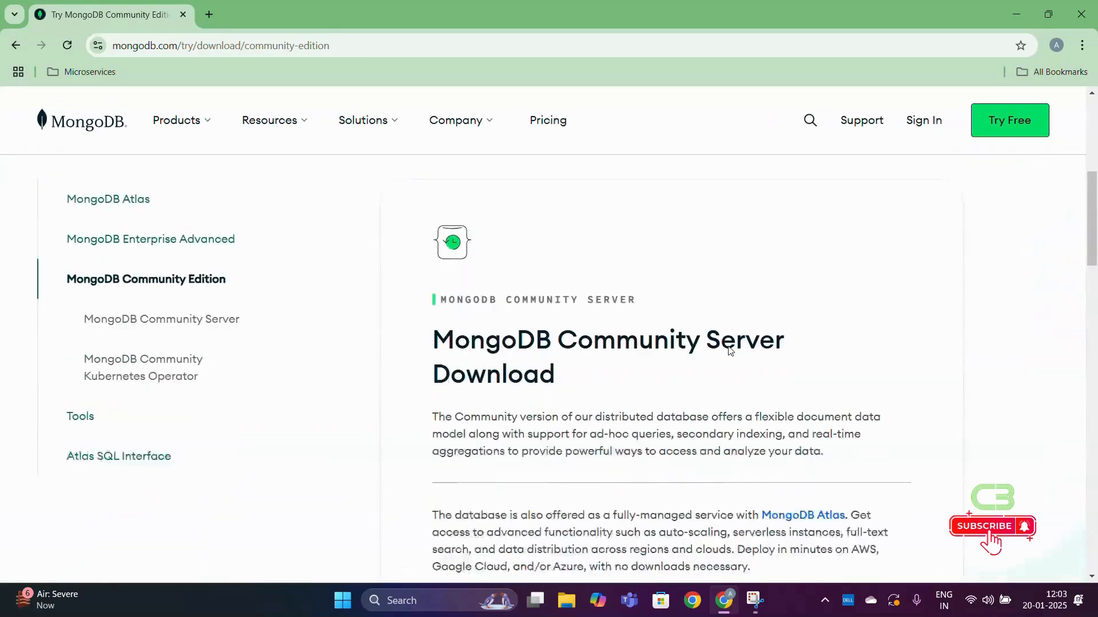
pyautogui.scroll(1, 720, 331)
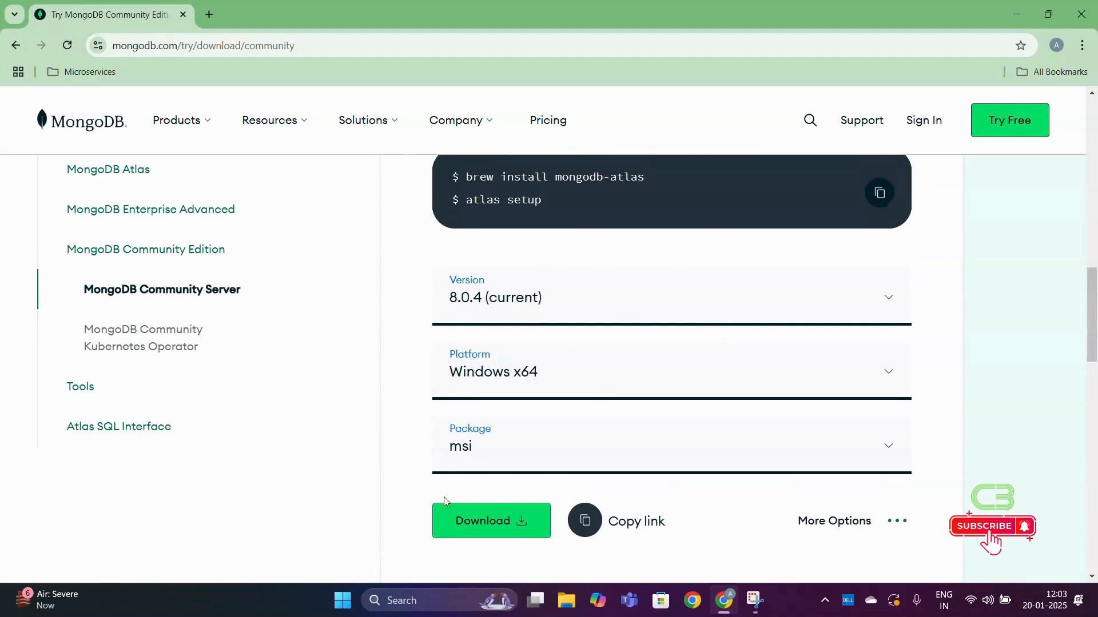
pyautogui.click(473, 521)
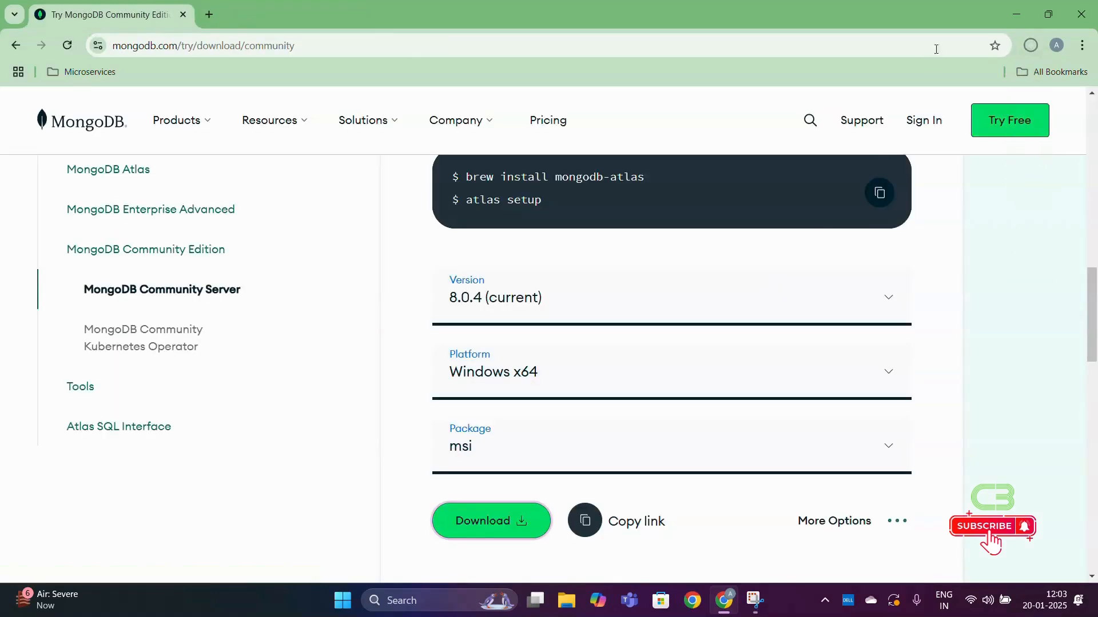
pyautogui.click(1038, 44)
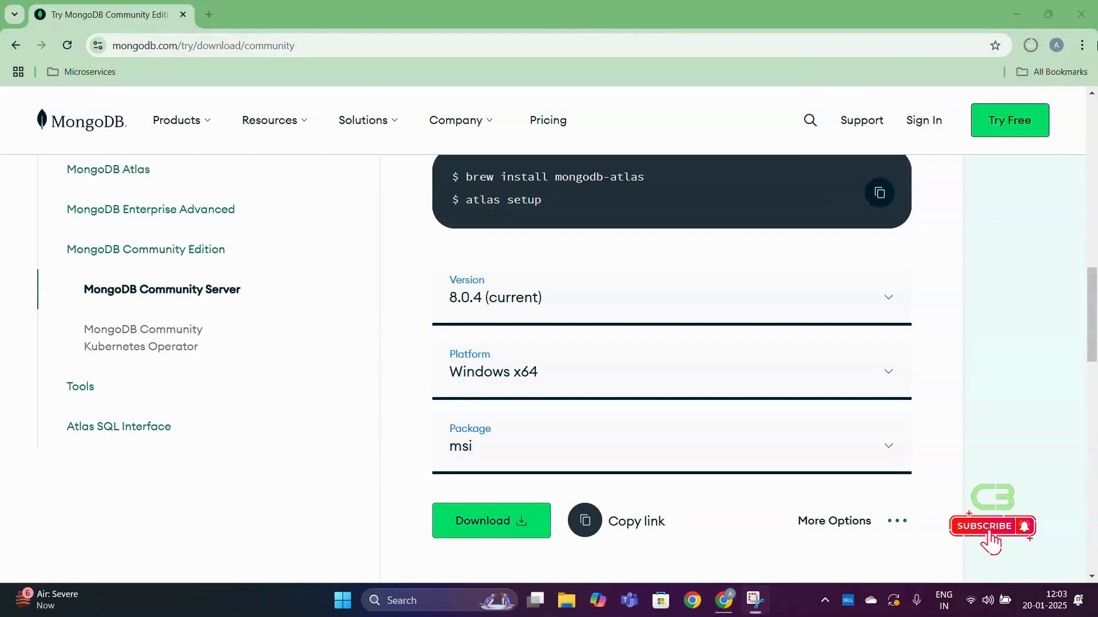
pyautogui.click(1027, 53)
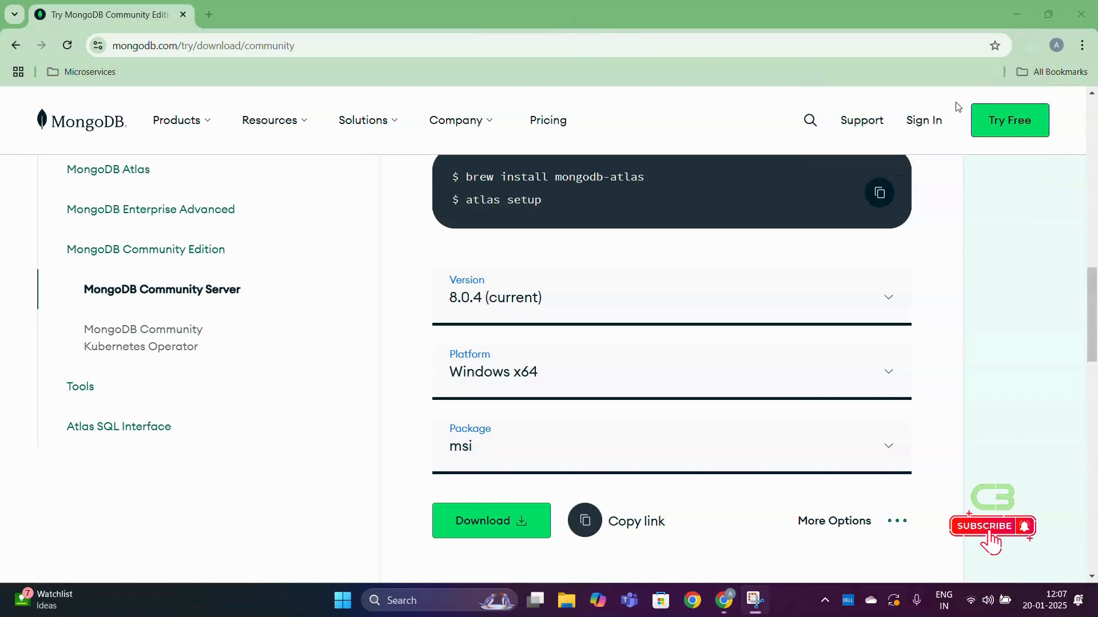
# - Launch the downloaded MongoDB msi installer and minimize the browser
pyautogui.click(1033, 48)
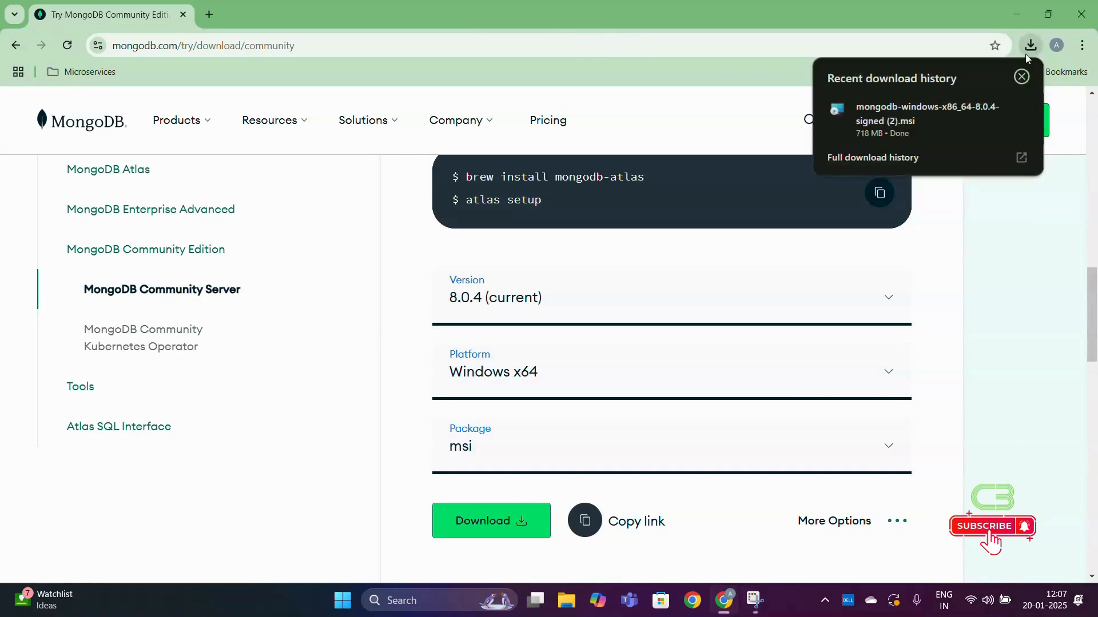
pyautogui.click(941, 111)
pyautogui.click(1017, 11)
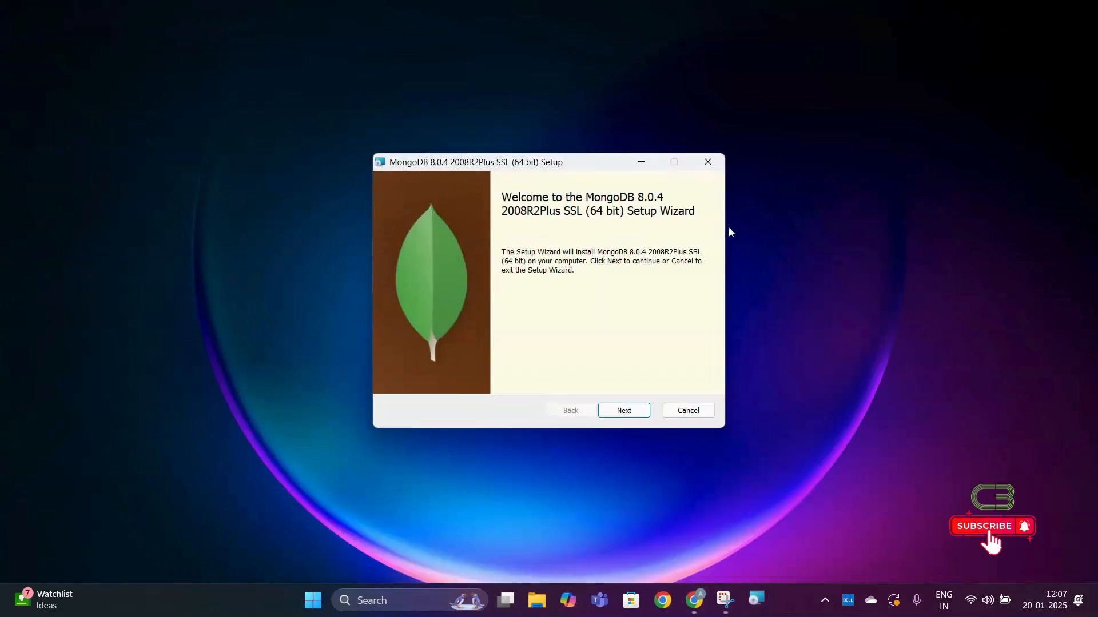
# - Accept the license agreement in the MongoDB setup wizard and choose the Complete setup type
pyautogui.click(624, 411)
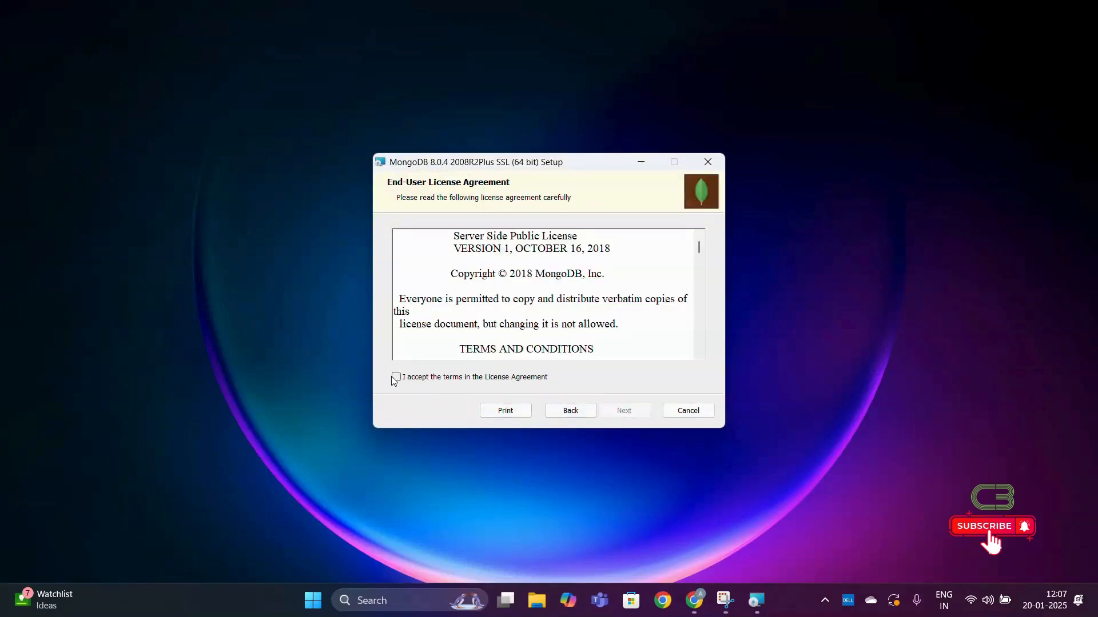
pyautogui.click(395, 377)
pyautogui.click(624, 411)
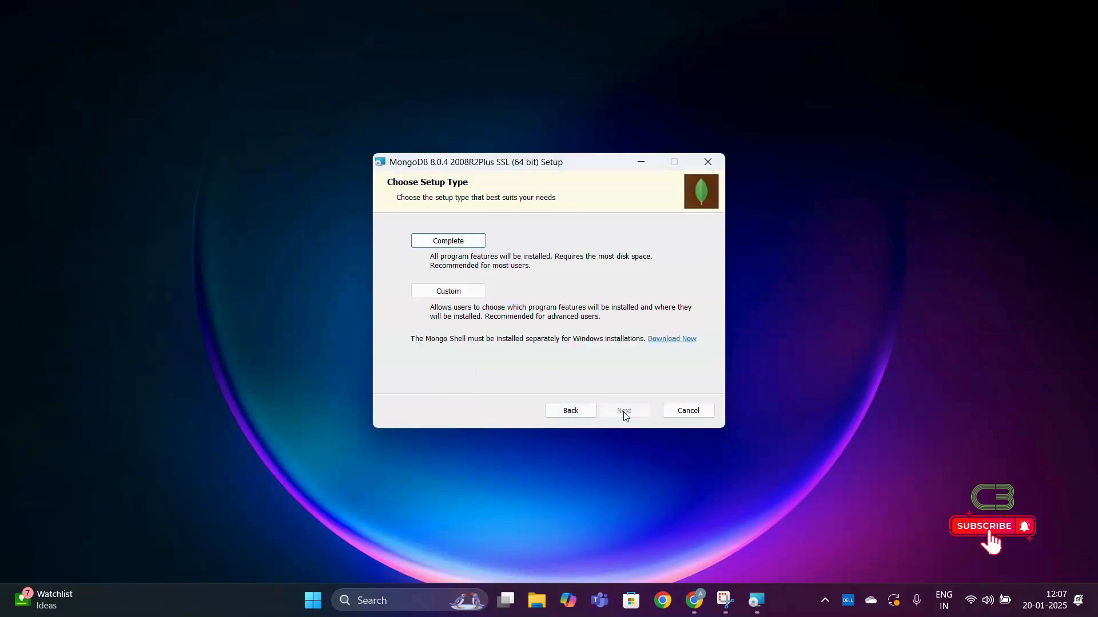
pyautogui.click(467, 241)
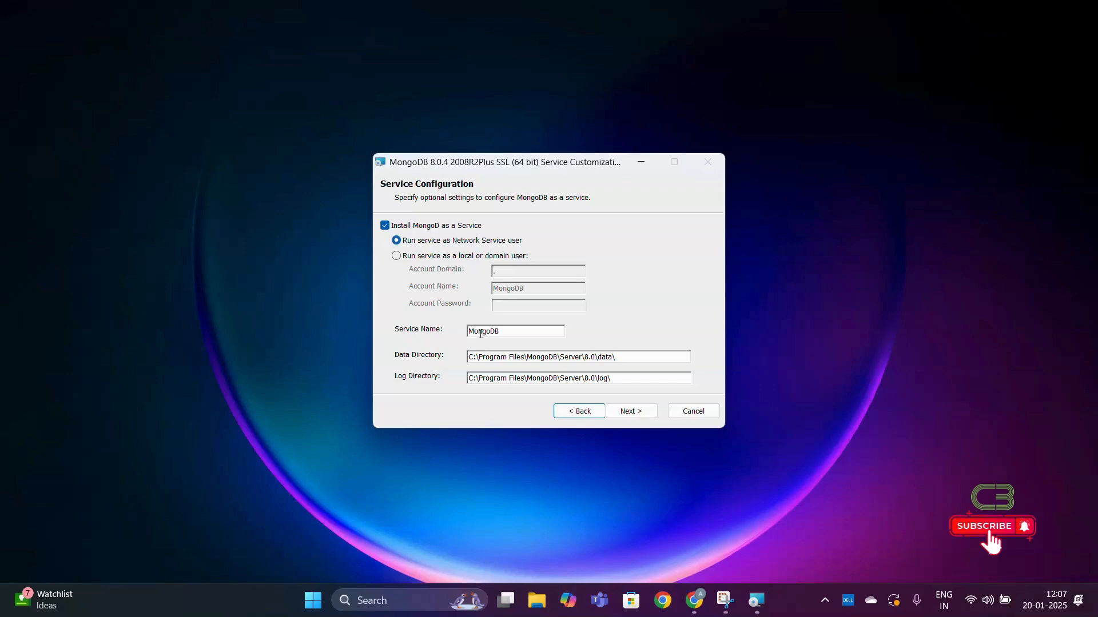
# - Accept the default service configuration with the Network Service user, service name MongoDB and the default data and log directories
pyautogui.moveTo(507, 332); pyautogui.dragTo(465, 329)
pyautogui.click(471, 357)
pyautogui.moveTo(675, 365); pyautogui.dragTo(464, 387)
pyautogui.click(631, 412)
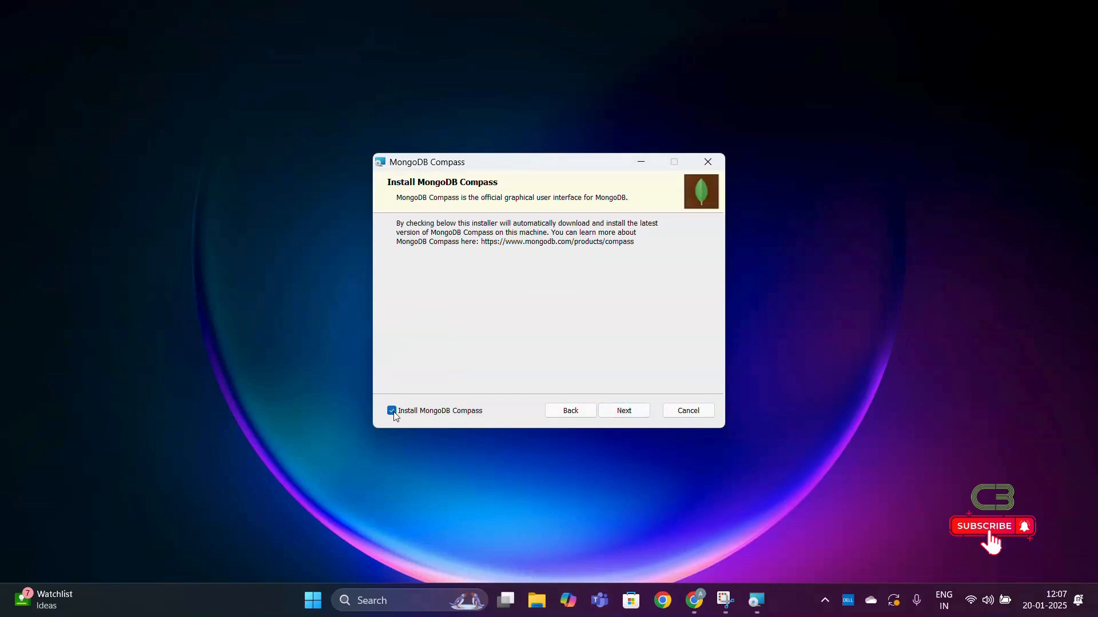
# - Install MongoDB 8.0.4 with MongoDB Compass included and finish the setup wizard
pyautogui.click(624, 412)
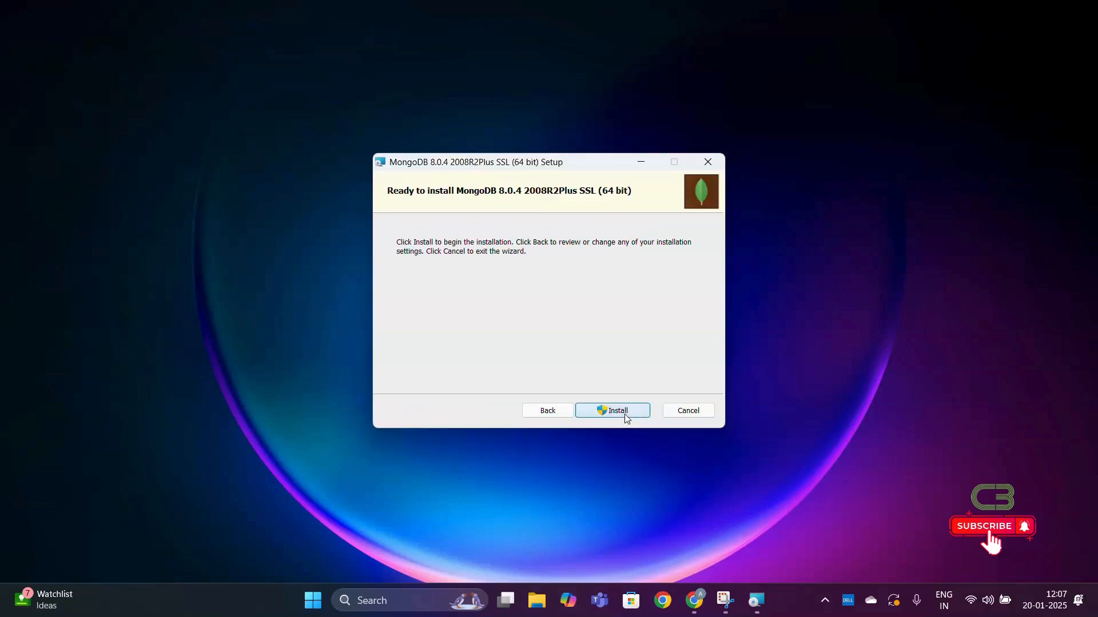
pyautogui.click(625, 415)
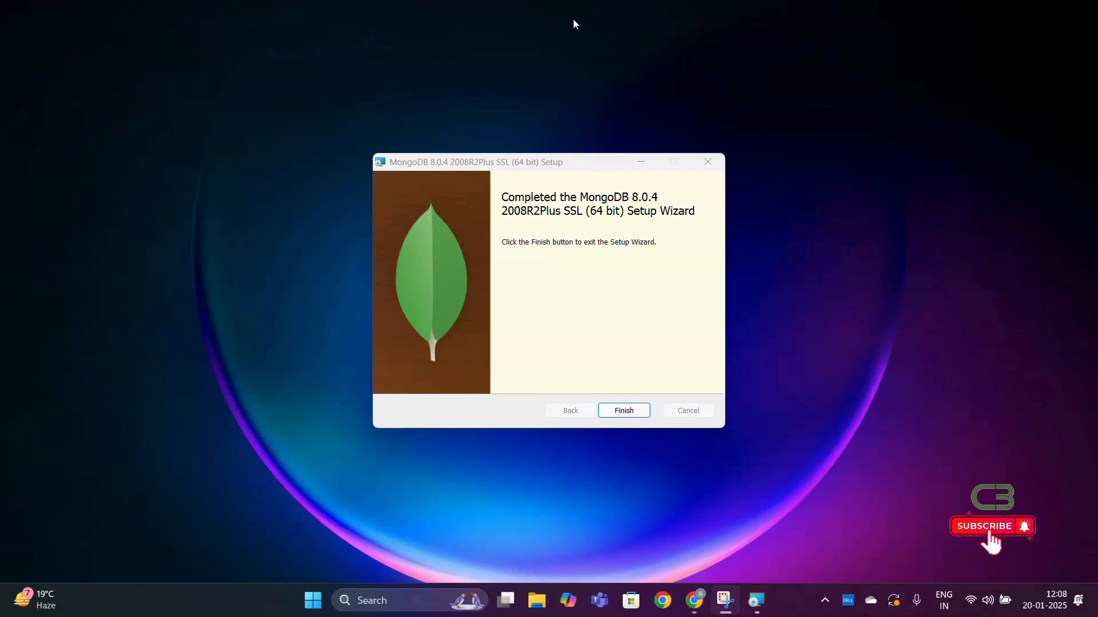
pyautogui.click(629, 409)
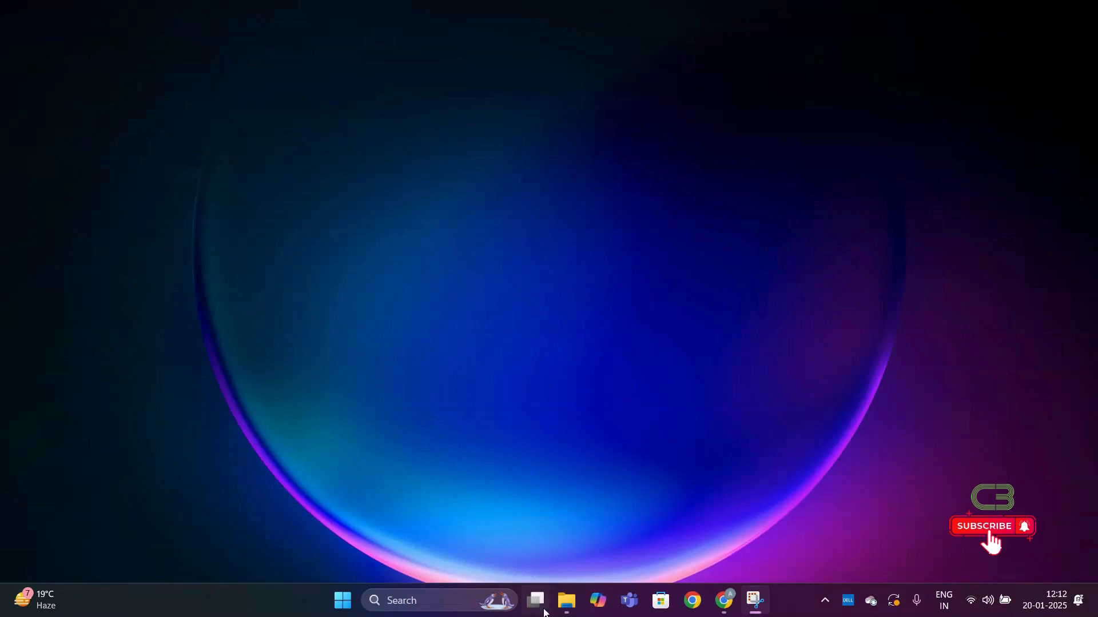
# - Switch to File Explorer and open the folder C:\Program Files\MongoDB\Server\8.0\bin
pyautogui.click(565, 602)
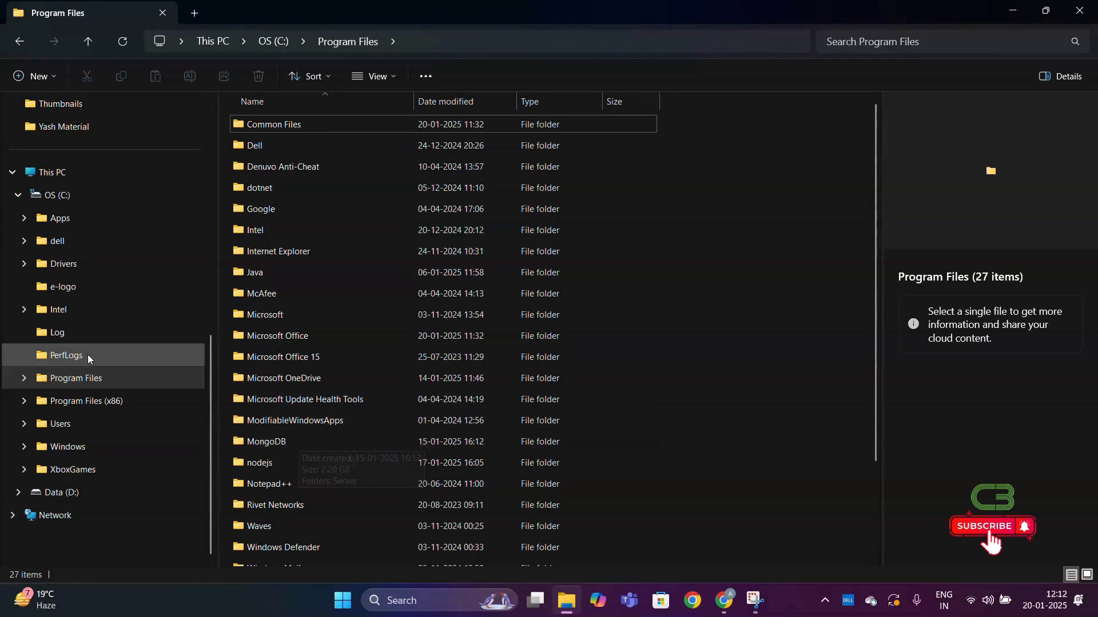
pyautogui.doubleClick(87, 381)
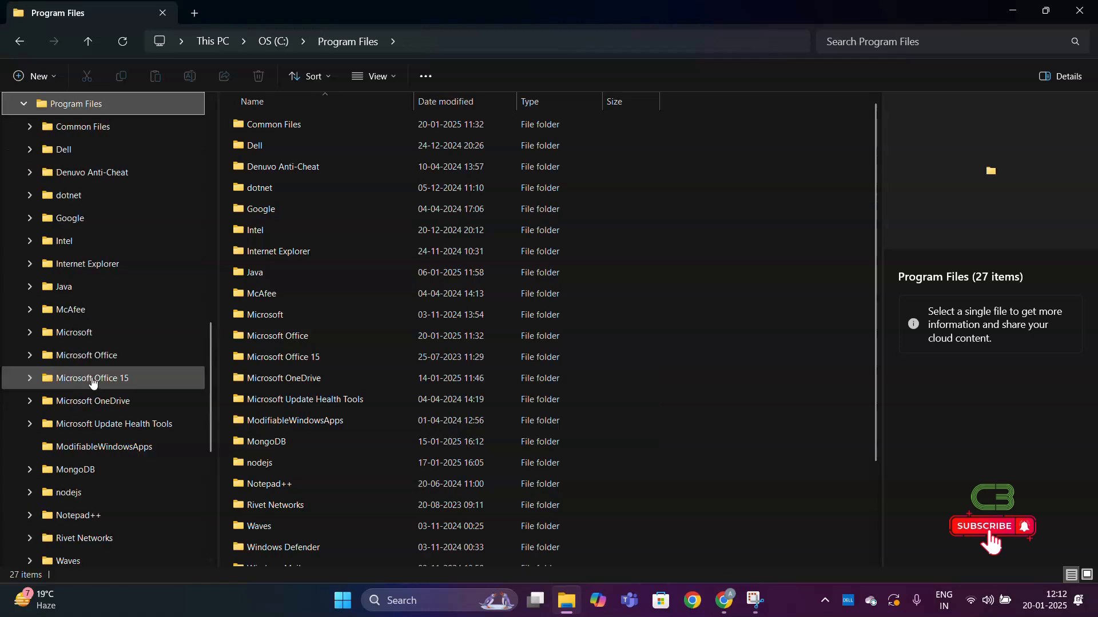
pyautogui.doubleClick(294, 447)
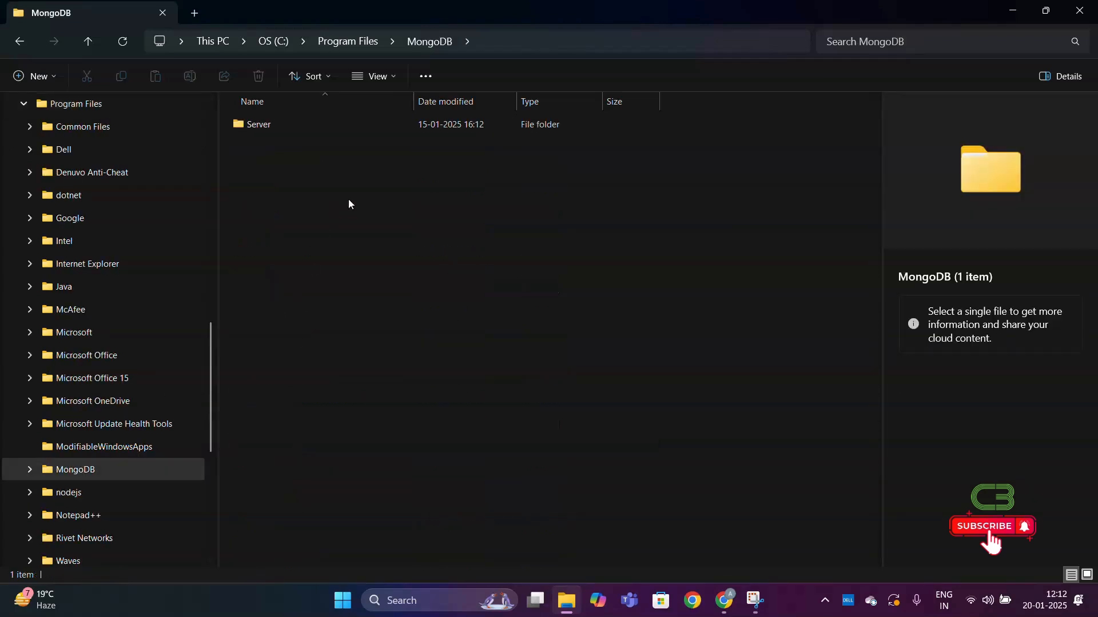
pyautogui.doubleClick(464, 125)
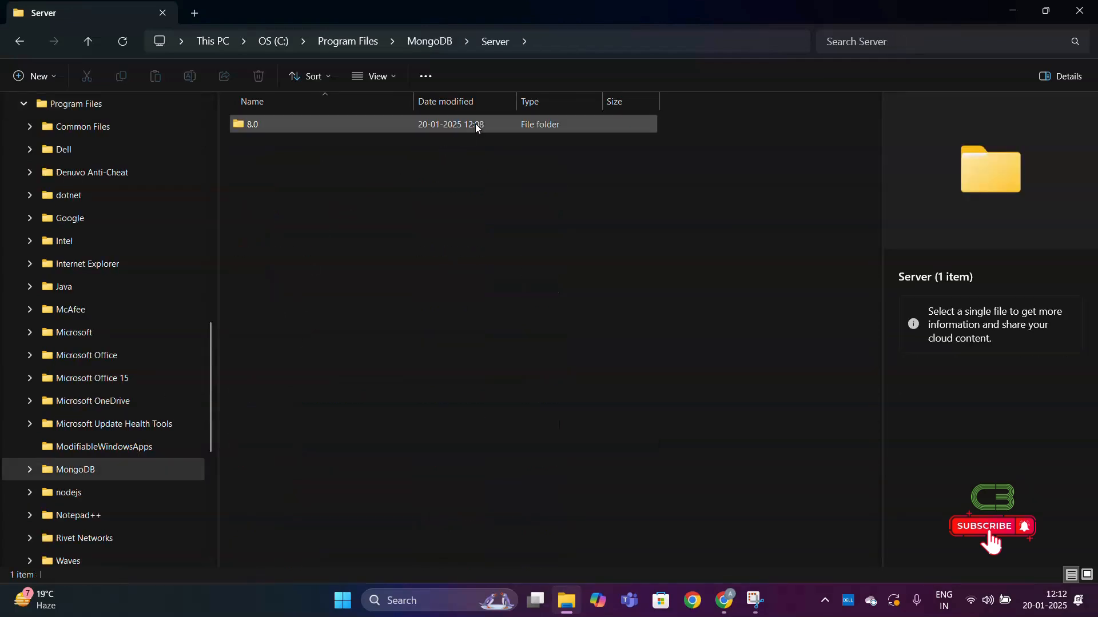
pyautogui.doubleClick(477, 127)
pyautogui.doubleClick(475, 124)
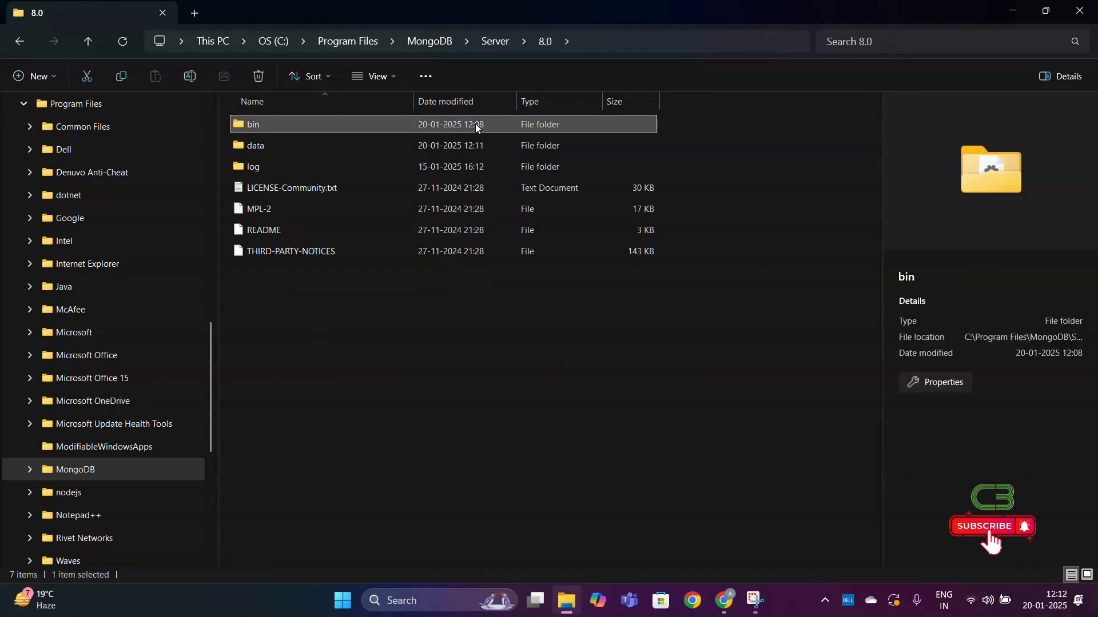
# - Copy the full path of the MongoDB bin folder and minimize the File Explorer window
pyautogui.click(639, 45)
pyautogui.hotkey('ctrl', 'c')
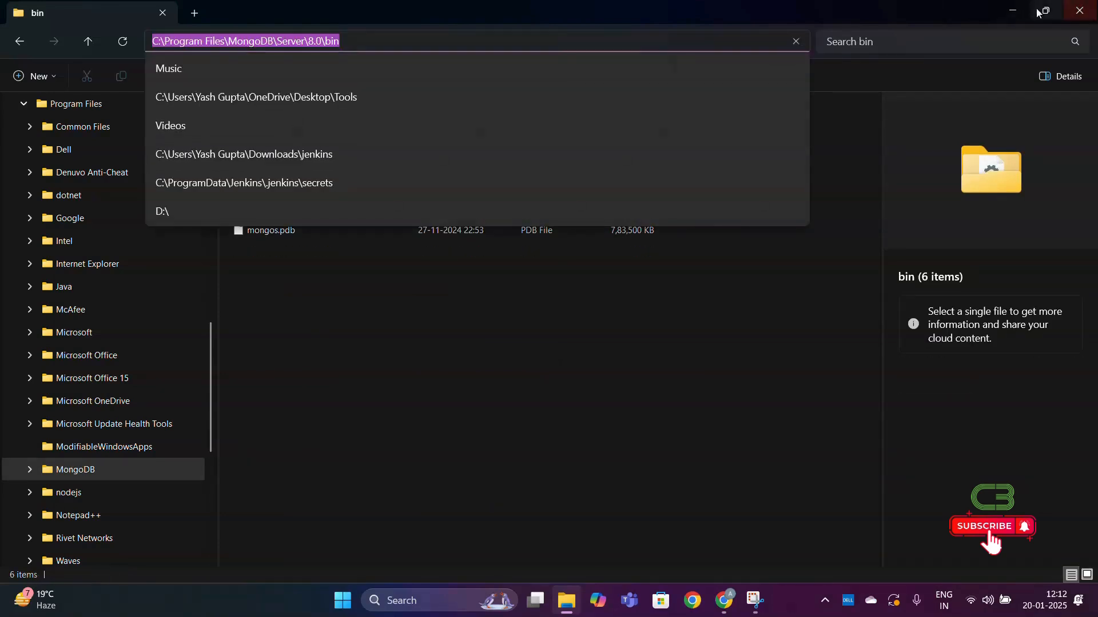
pyautogui.click(1016, 10)
pyautogui.click(1017, 10)
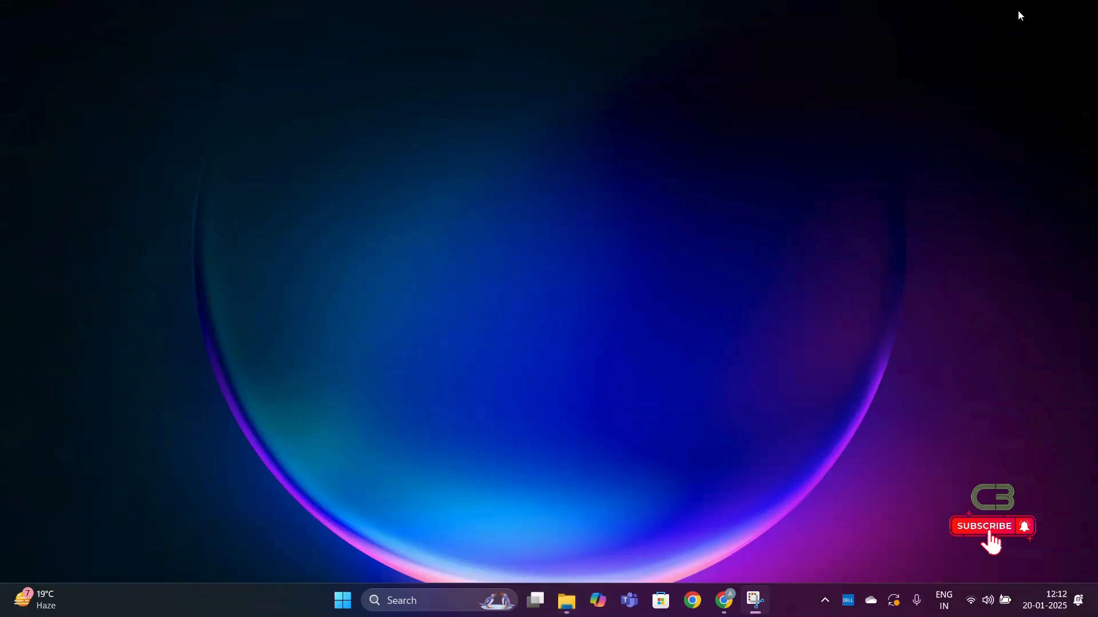
# - Search Windows for the system environment variables settings and open the Environment Variables dialog
pyautogui.click(438, 601)
pyautogui.write('env')
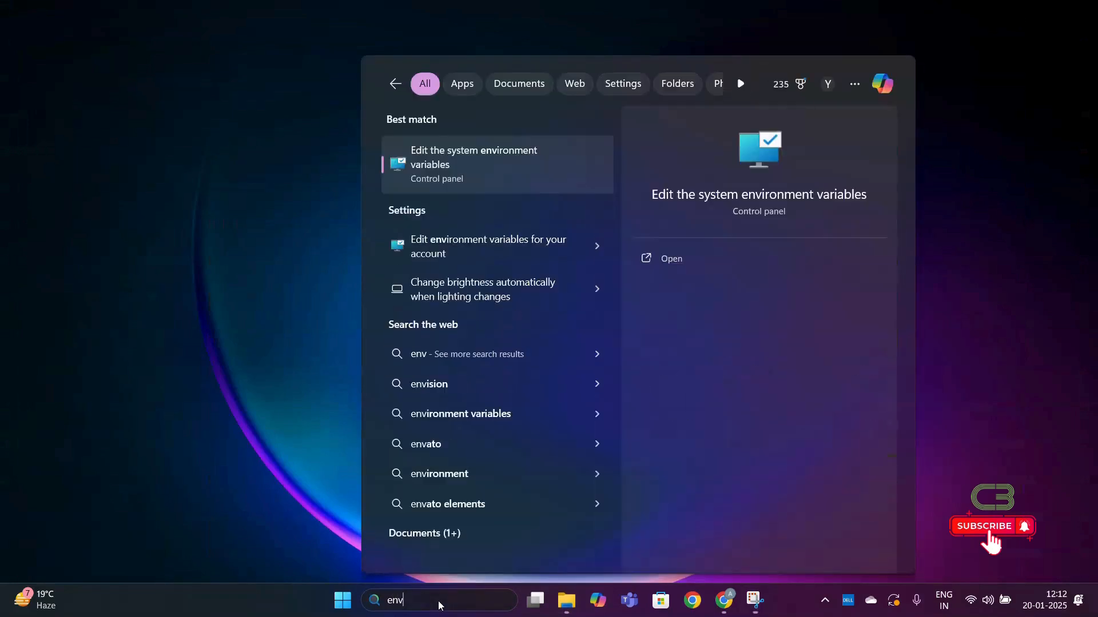
pyautogui.write('iro')
pyautogui.press('Return')
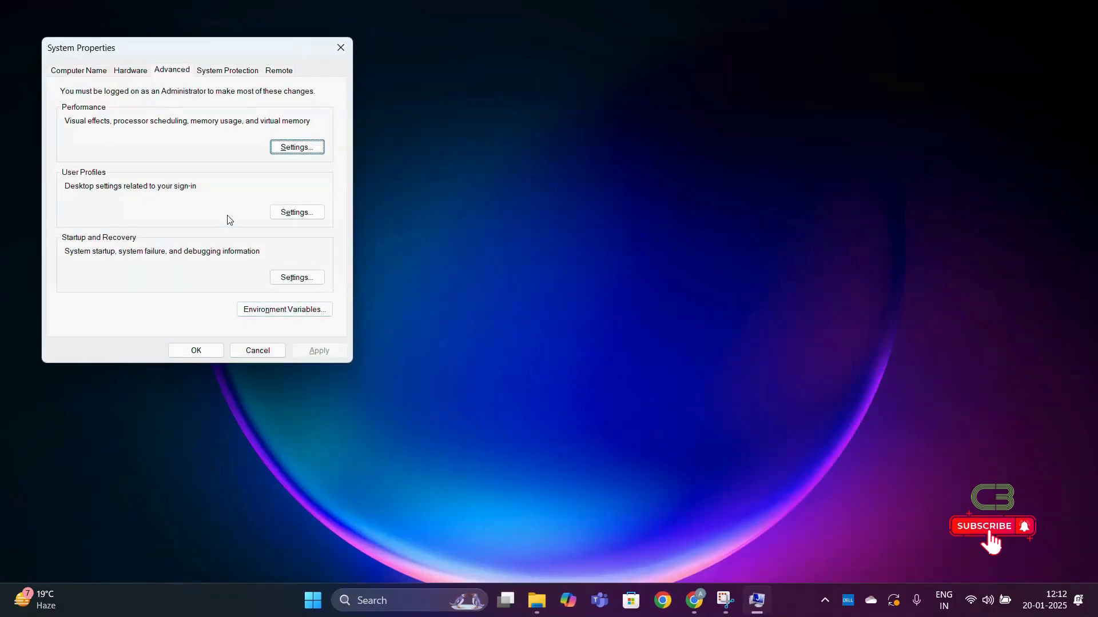
pyautogui.click(297, 313)
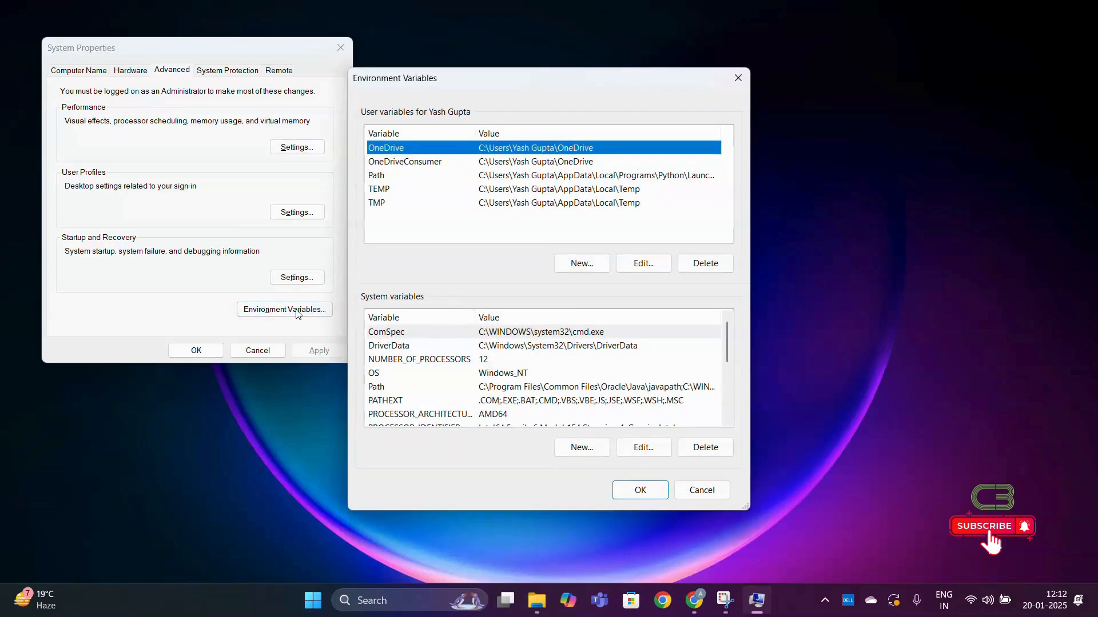
pyautogui.click(429, 393)
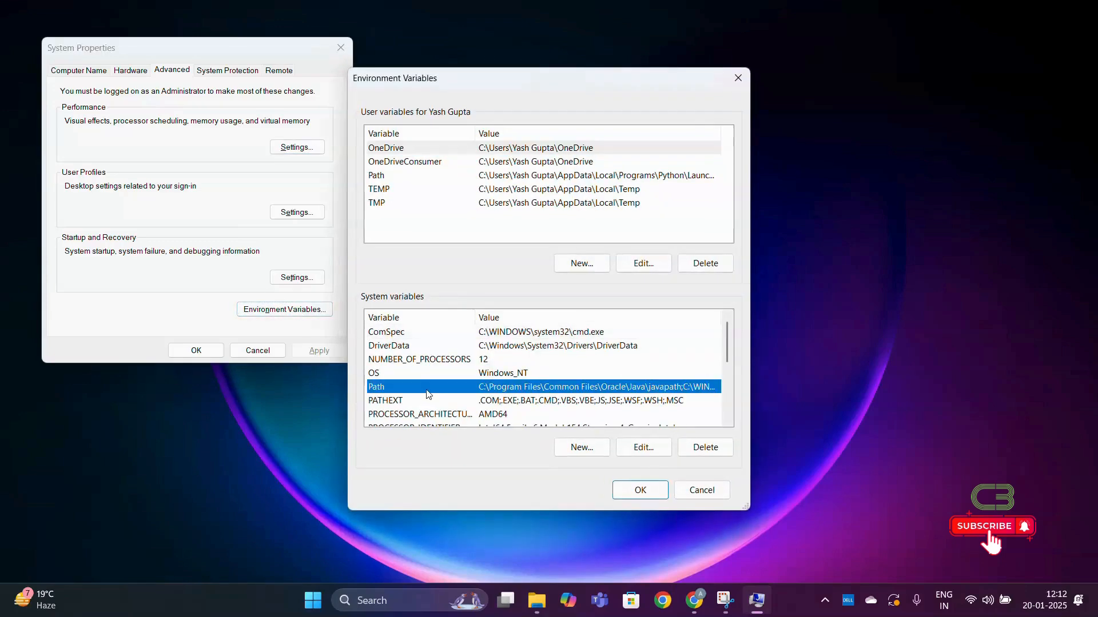
pyautogui.click(634, 491)
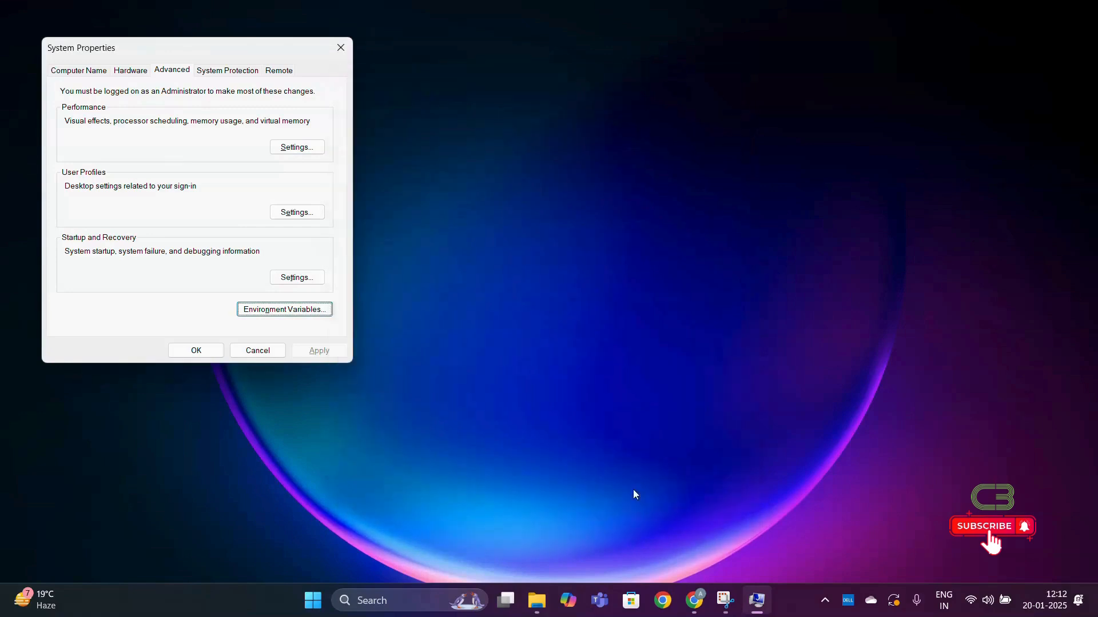
pyautogui.click(308, 313)
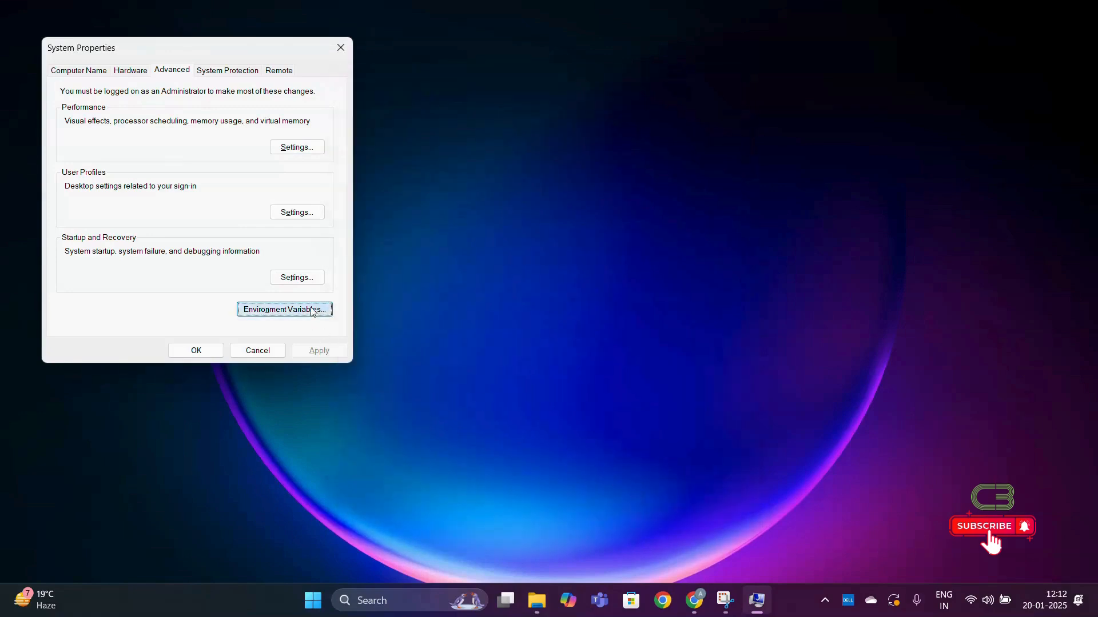
# - Add C:\Program Files\MongoDB\Server\8.0\bin as a new entry in the system Path variable
pyautogui.doubleClick(524, 387)
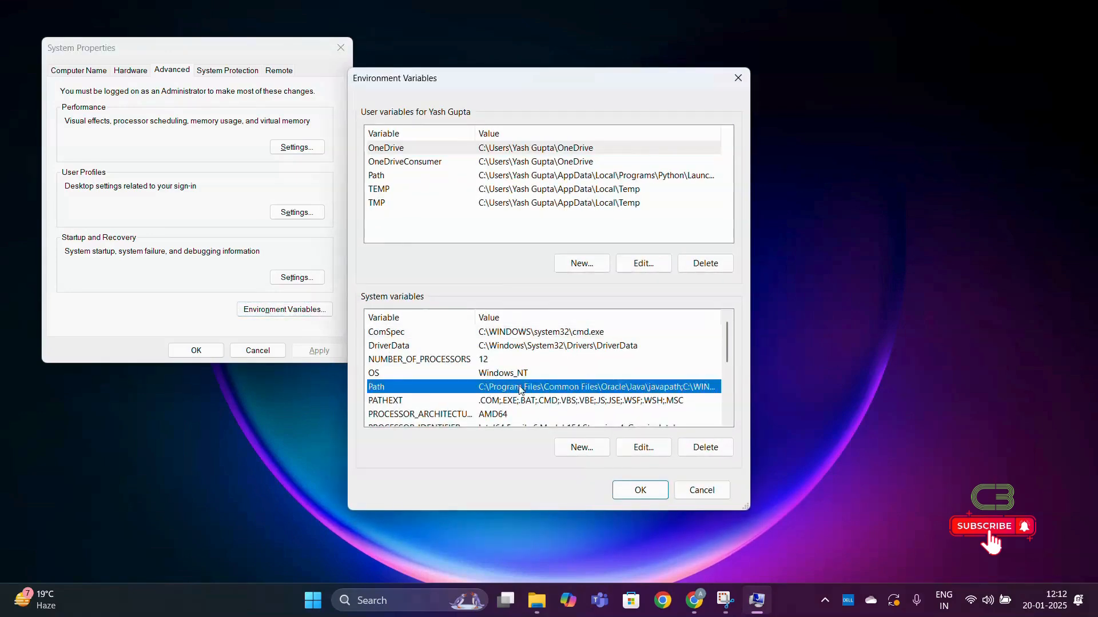
pyautogui.click(680, 146)
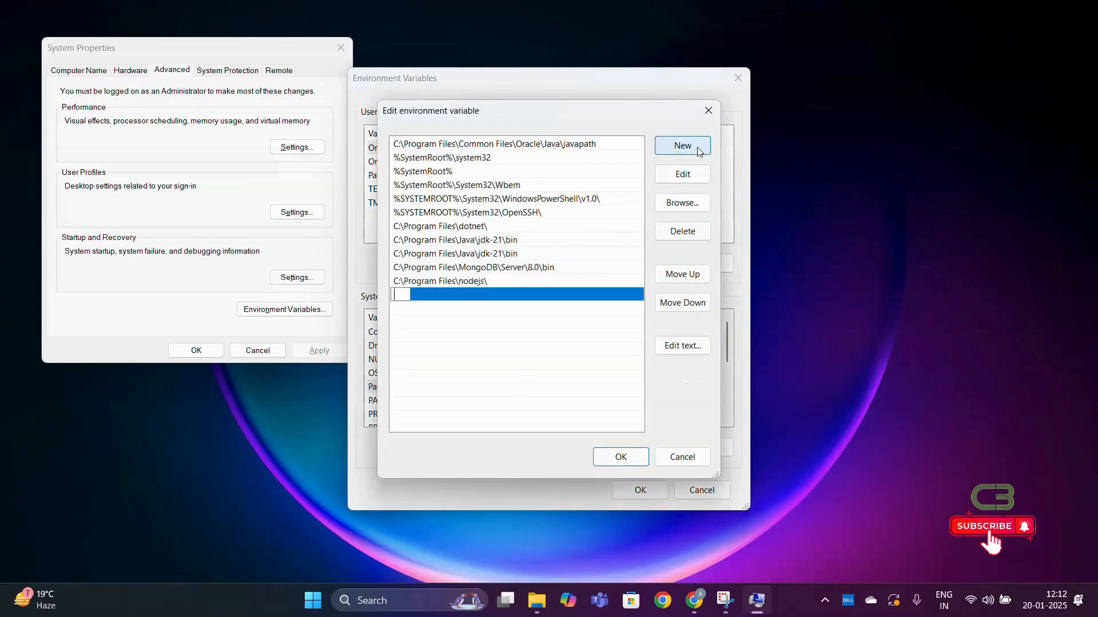
pyautogui.hotkey('ctrl', 'v')
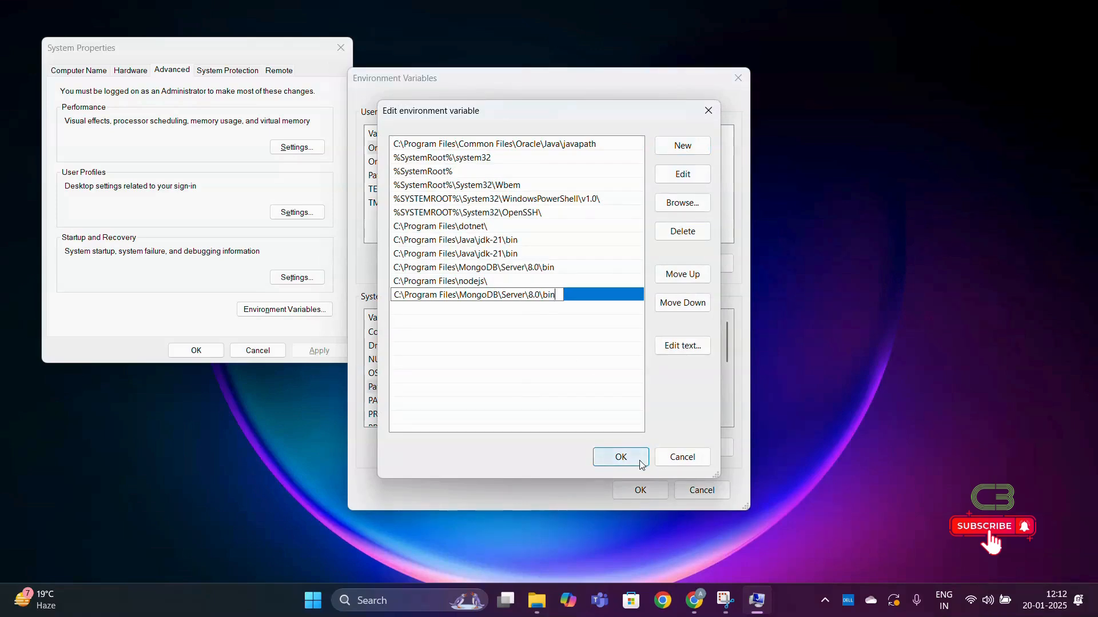
pyautogui.click(620, 458)
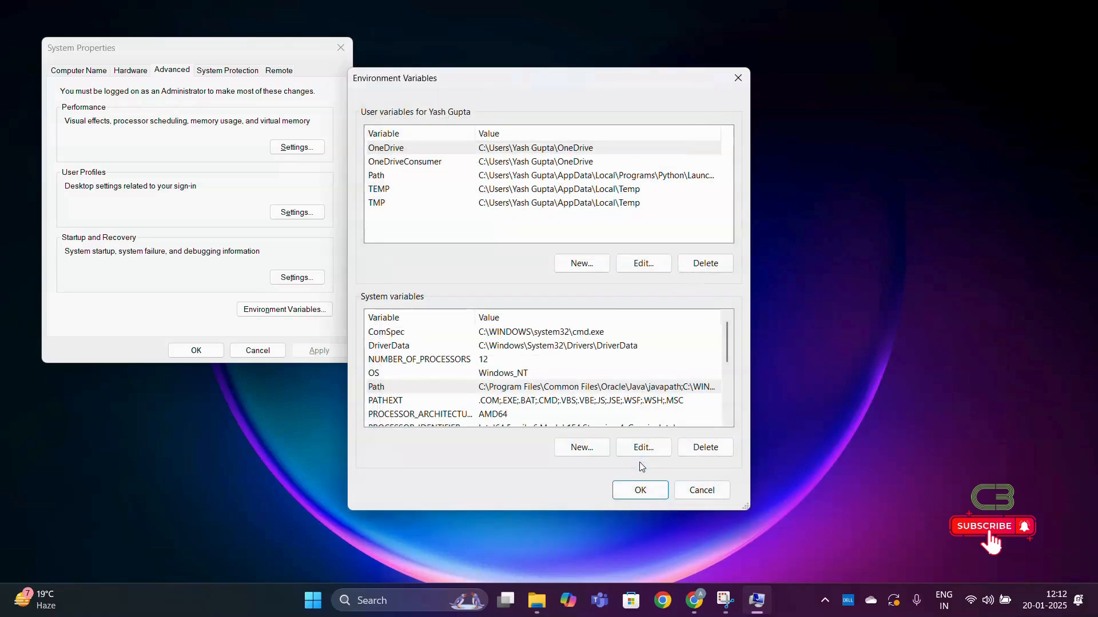
# - Save the environment variable changes and close the System Properties dialog
pyautogui.click(639, 489)
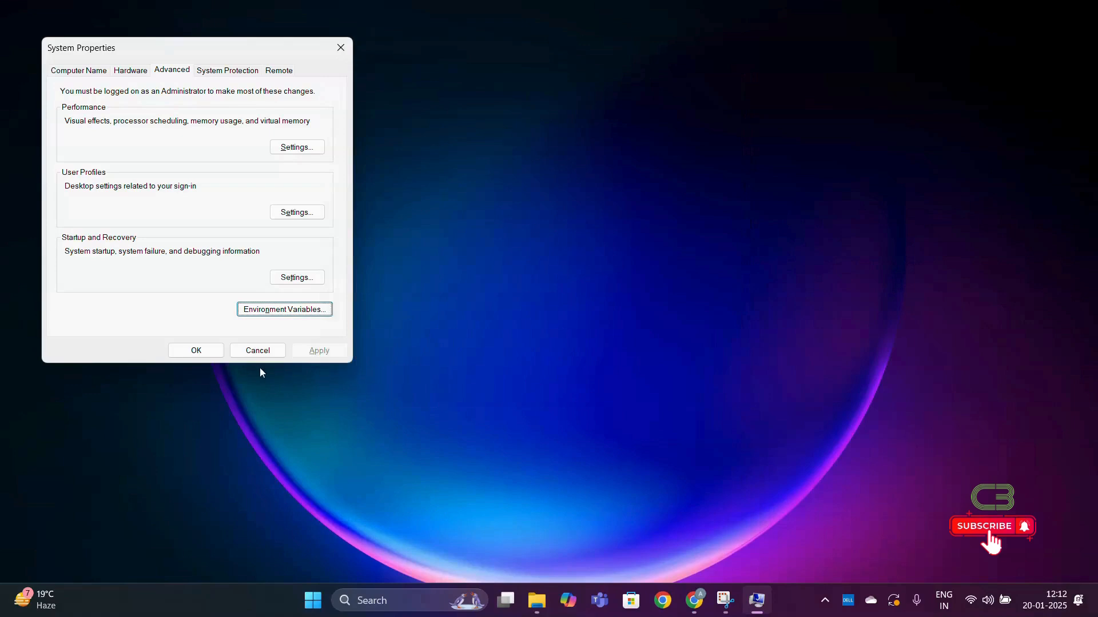
pyautogui.click(216, 349)
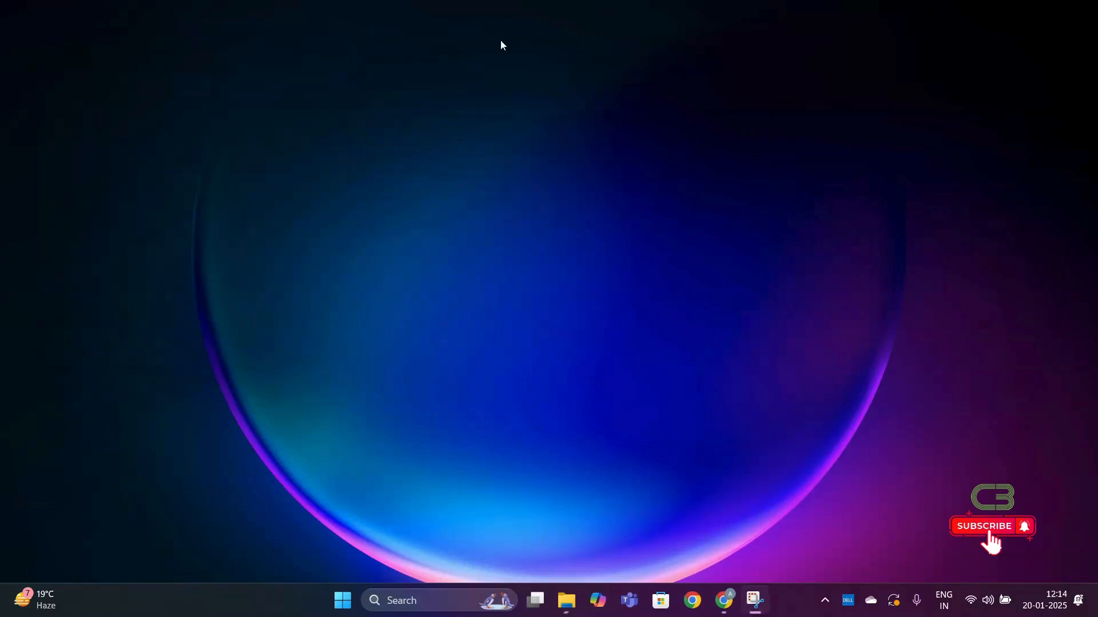
# - Switch to Chrome, search Google for "mongodb shell" in a new tab and open the MongoDB Shell Download page
pyautogui.click(733, 599)
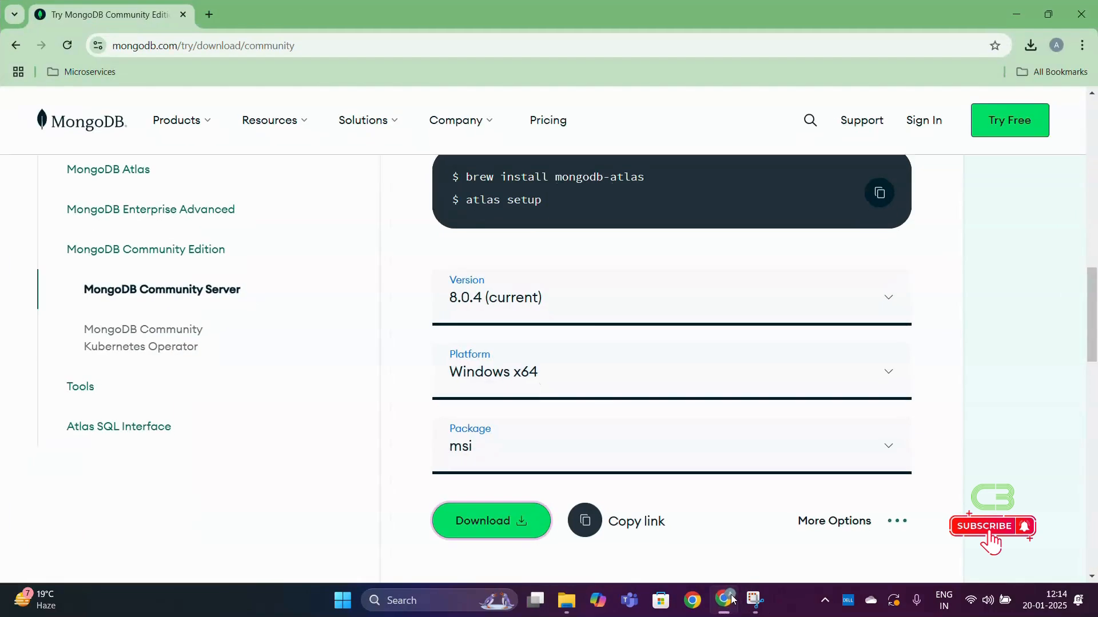
pyautogui.click(208, 13)
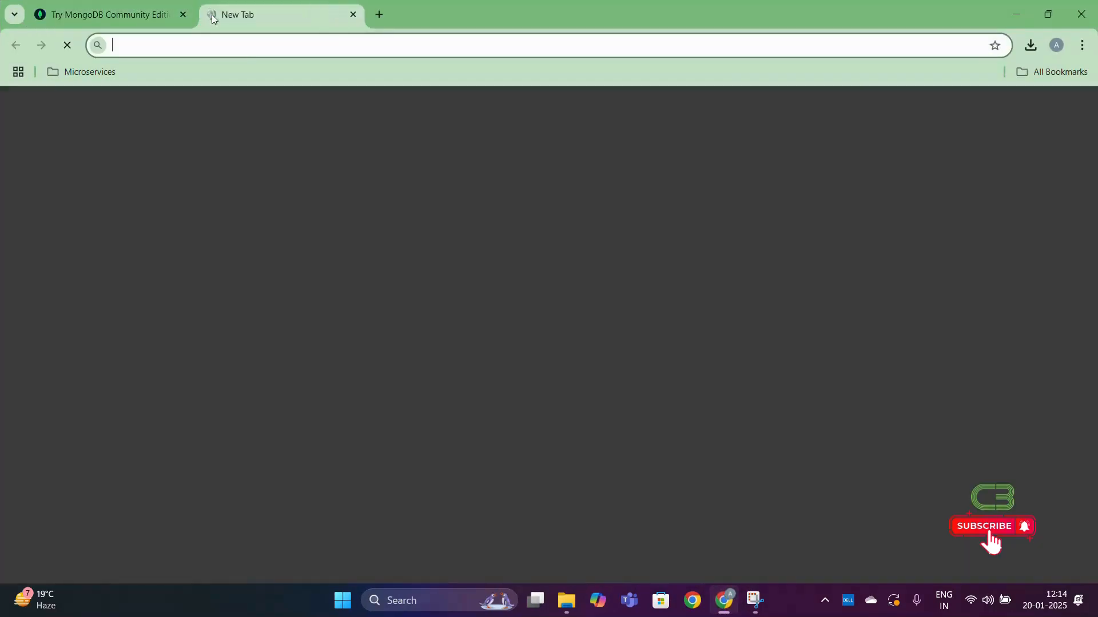
pyautogui.click(428, 280)
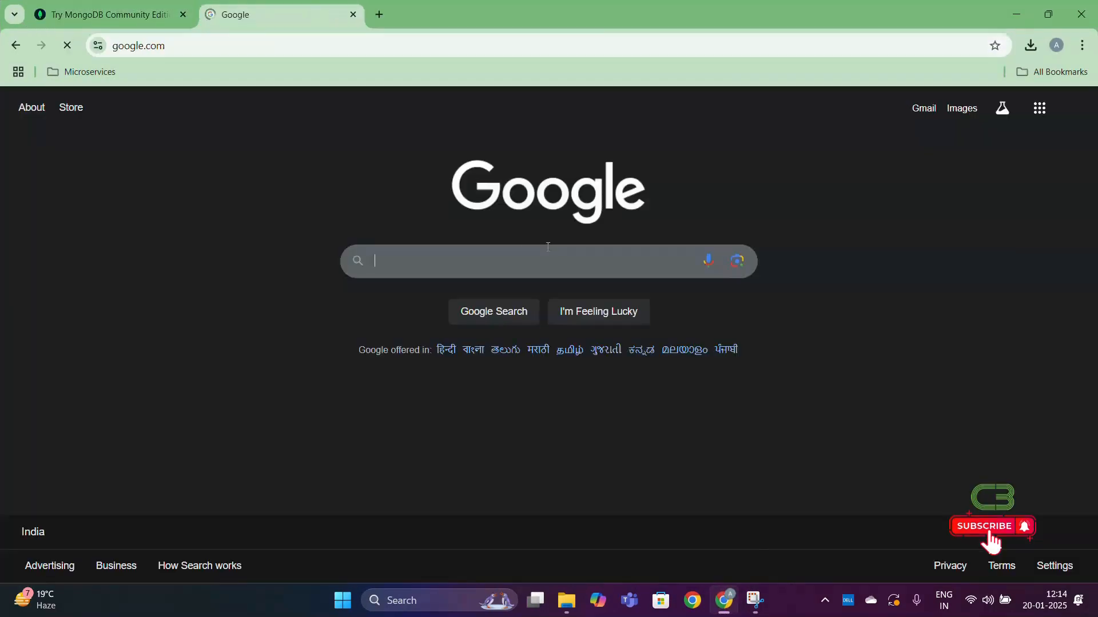
pyautogui.click(546, 252)
pyautogui.write('m')
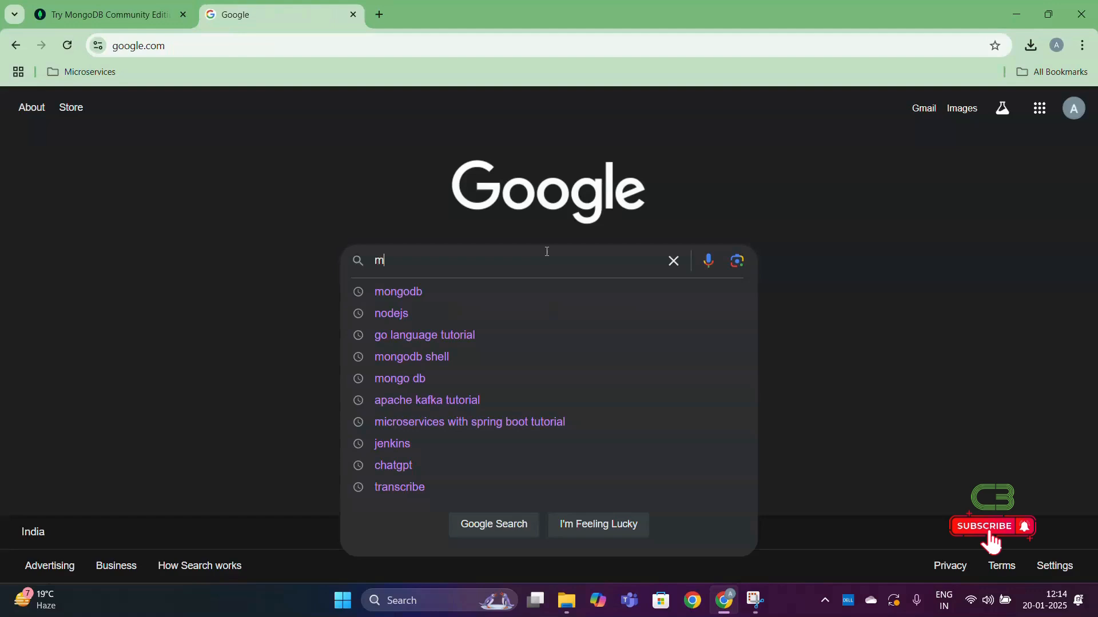
pyautogui.write('ongodb shell')
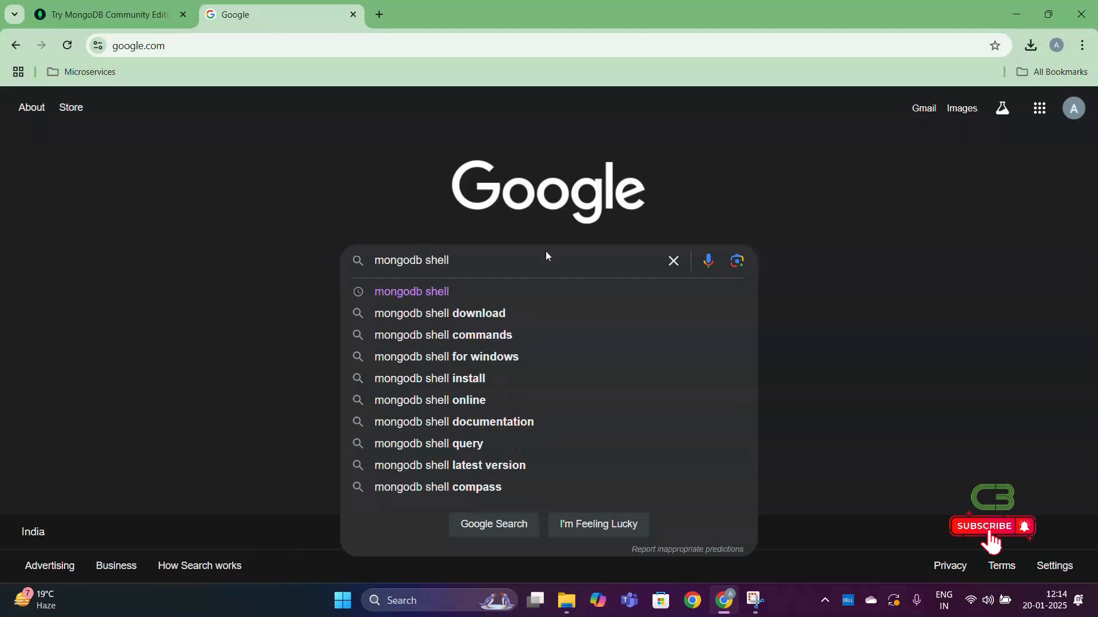
pyautogui.press('Return')
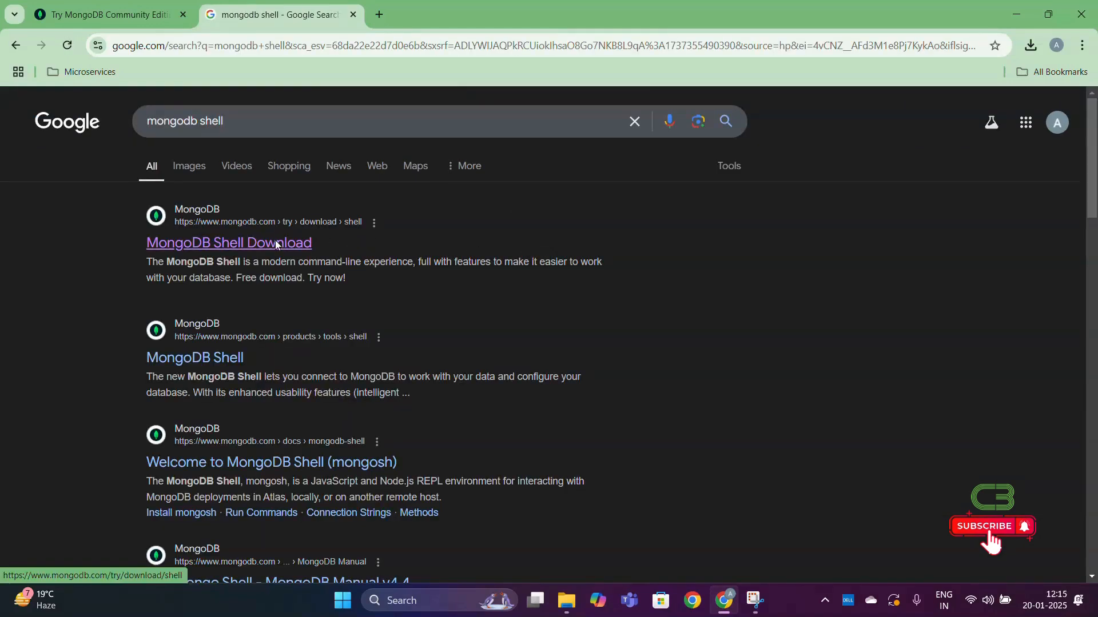
pyautogui.click(276, 243)
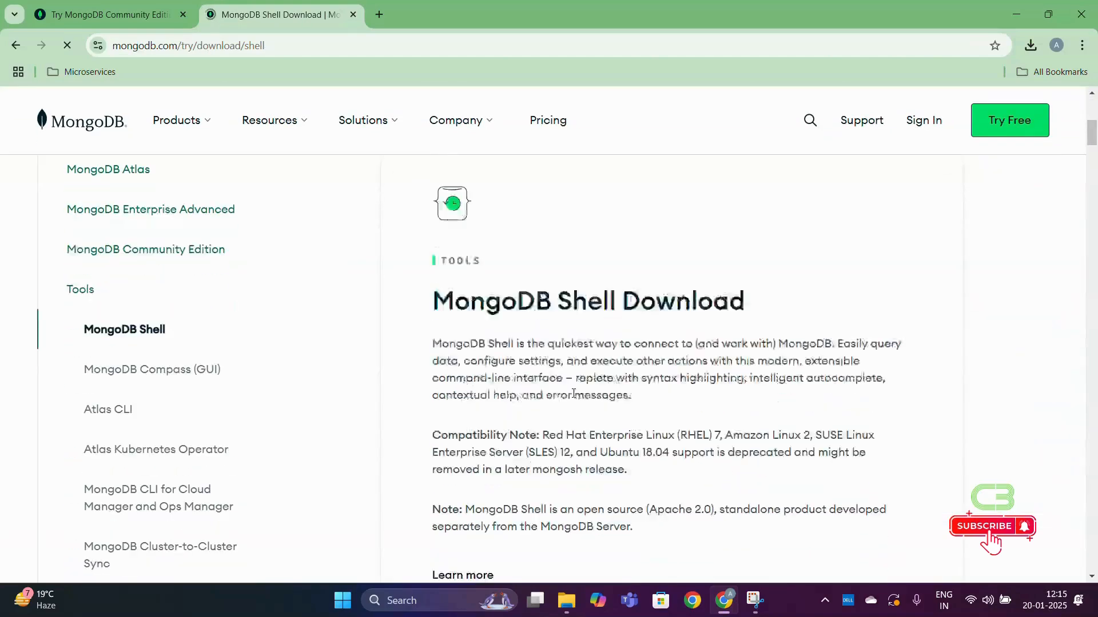
# - Download MongoDB Shell 2.3.8 for Windows x64 (10+) as an msi package
pyautogui.scroll(-7, 574, 393)
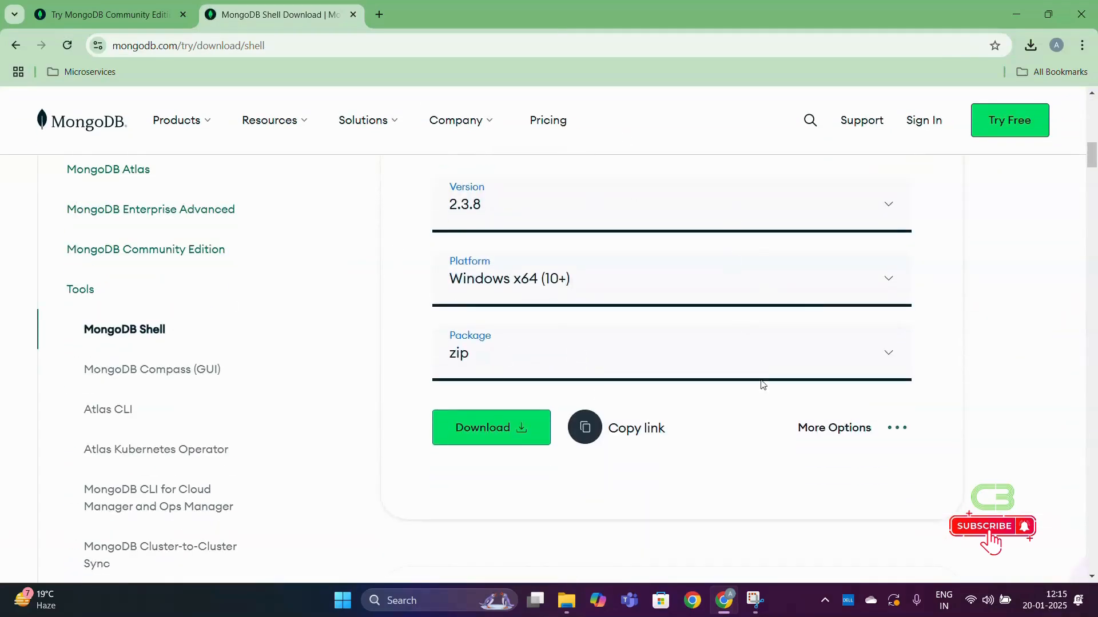
pyautogui.click(884, 365)
pyautogui.click(564, 425)
pyautogui.click(537, 430)
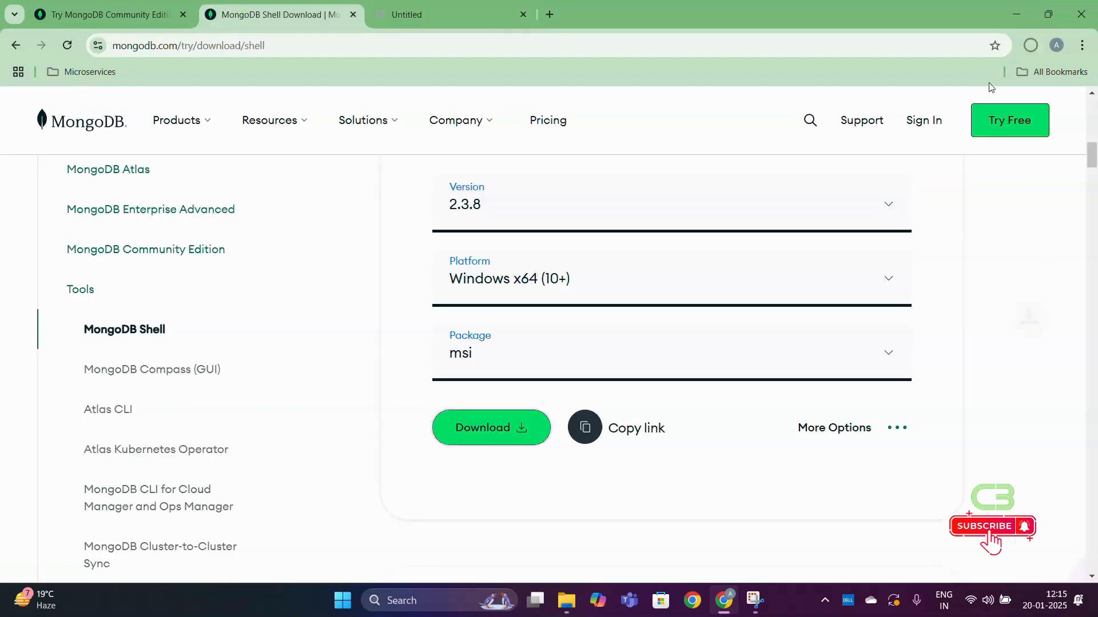
# - Launch the downloaded mongosh-2.3.8-x64 (1).msi installer and minimize the browser window
pyautogui.click(1030, 50)
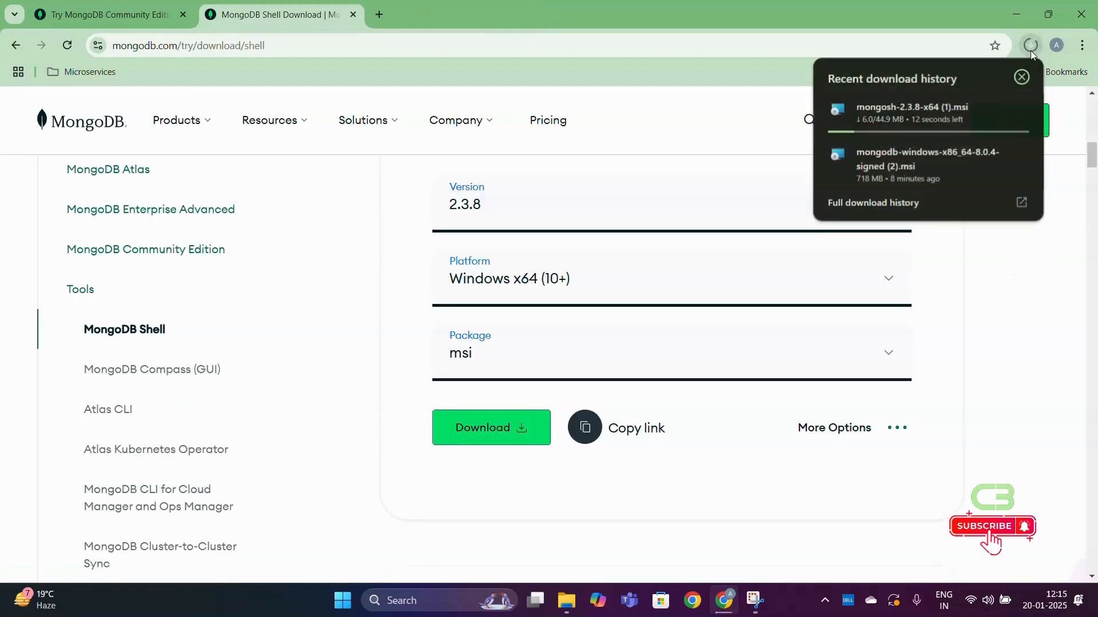
pyautogui.click(932, 112)
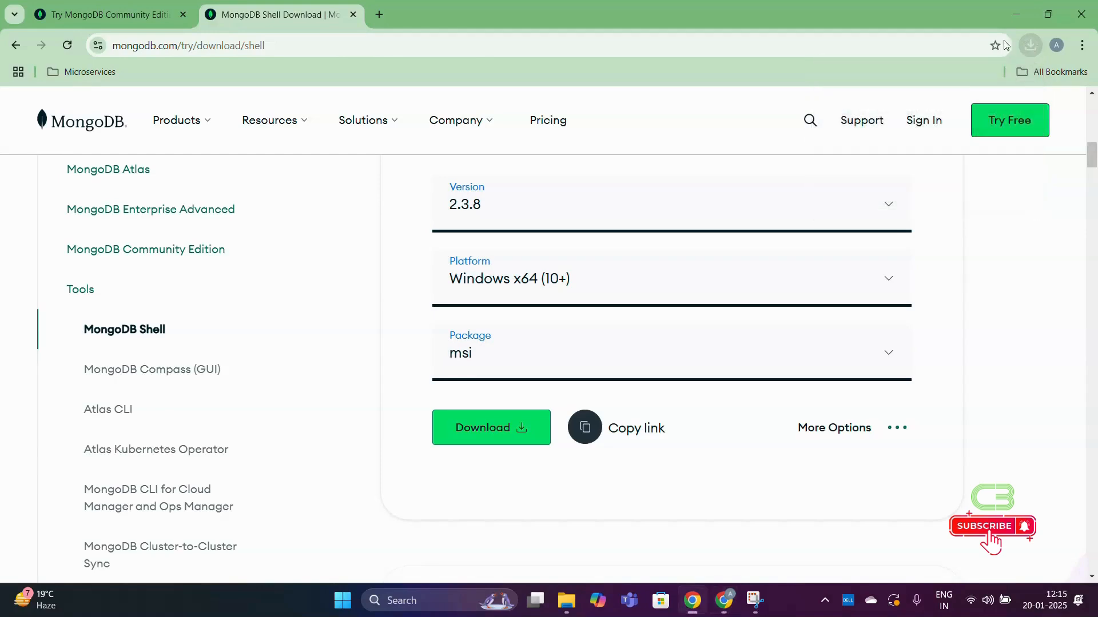
pyautogui.click(1024, 13)
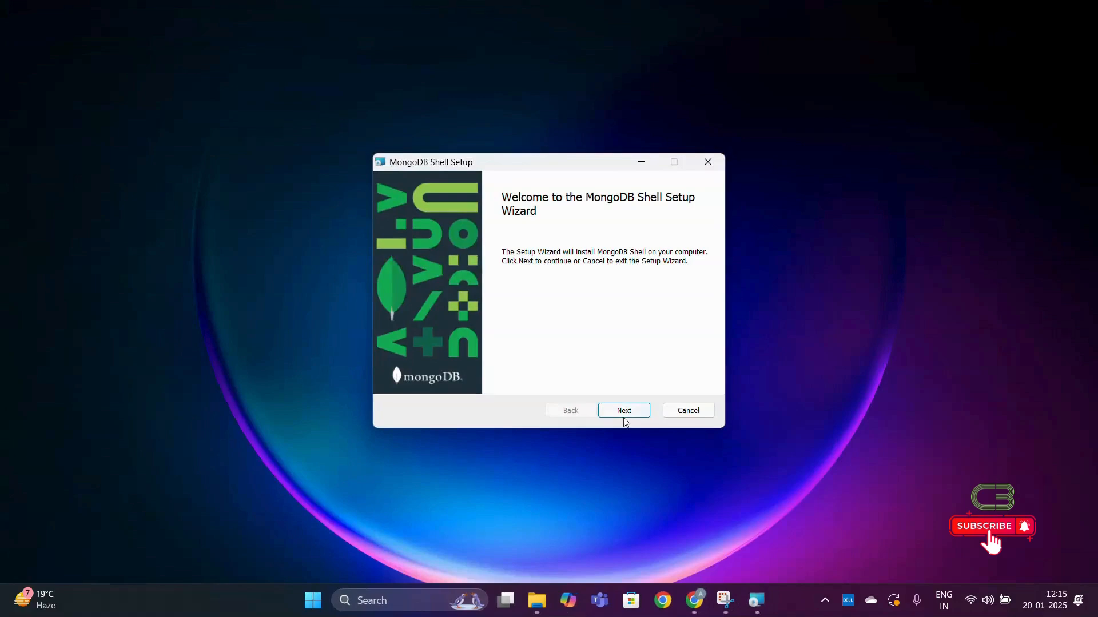
# - Install MongoDB Shell in the default destination folder for the current user only and finish the setup wizard
pyautogui.click(625, 411)
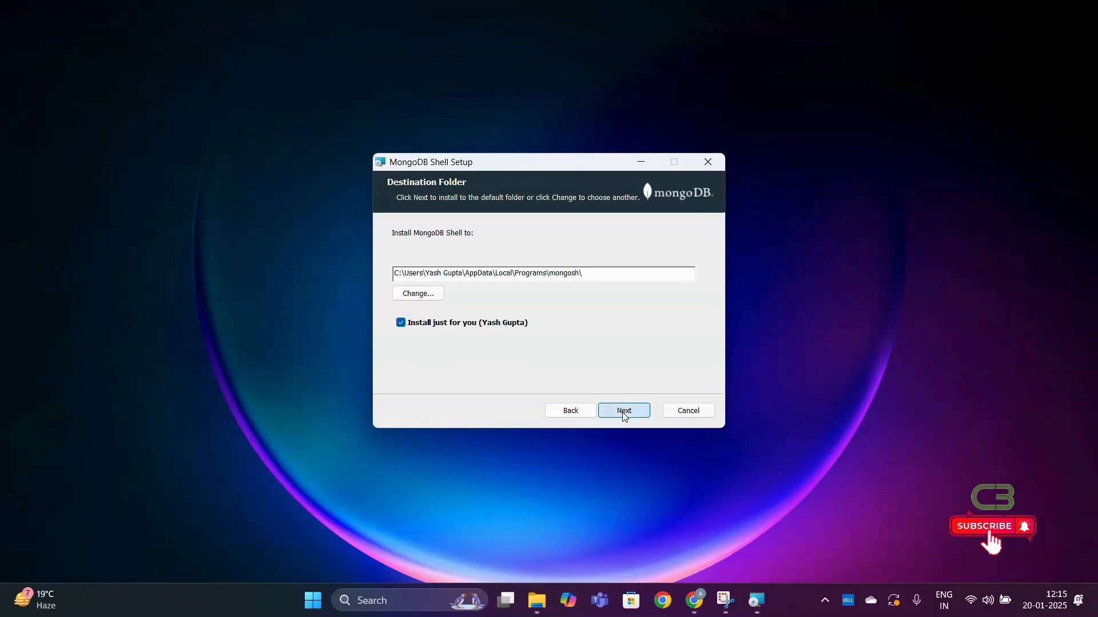
pyautogui.click(624, 411)
pyautogui.click(622, 412)
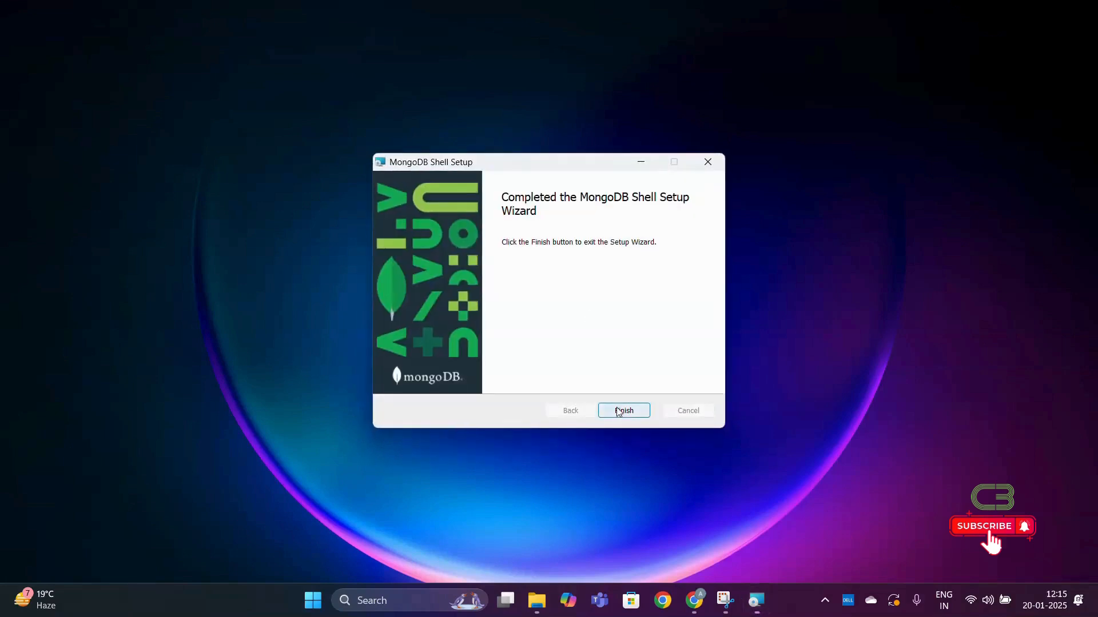
pyautogui.click(619, 410)
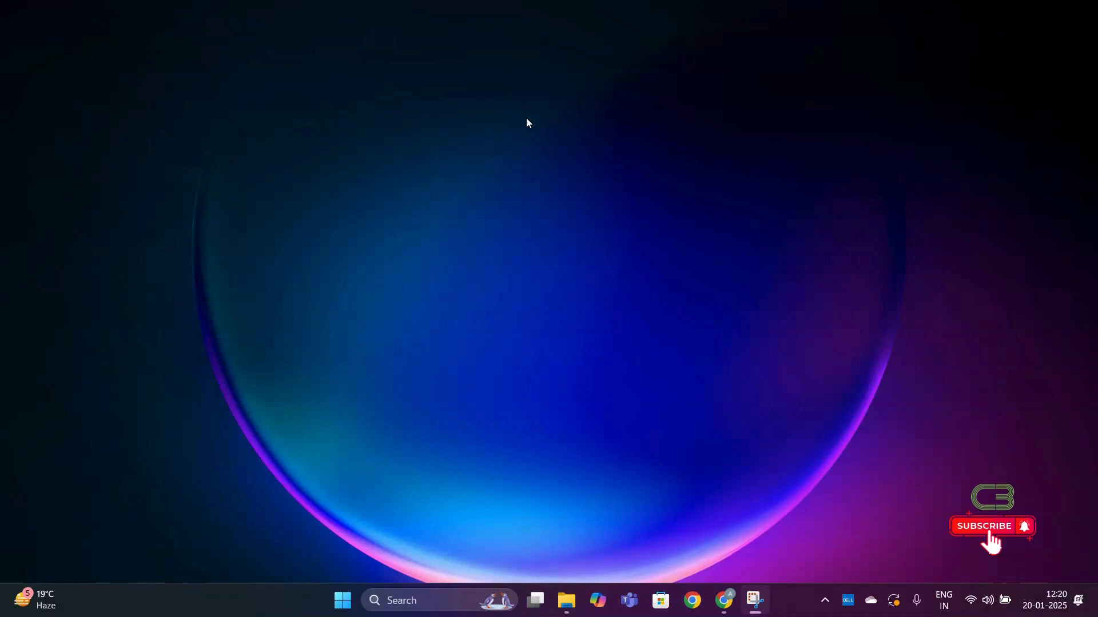
# - Search Windows for cmd, open Command Prompt and move its window nearer the middle of the screen
pyautogui.click(419, 602)
pyautogui.write('cmd')
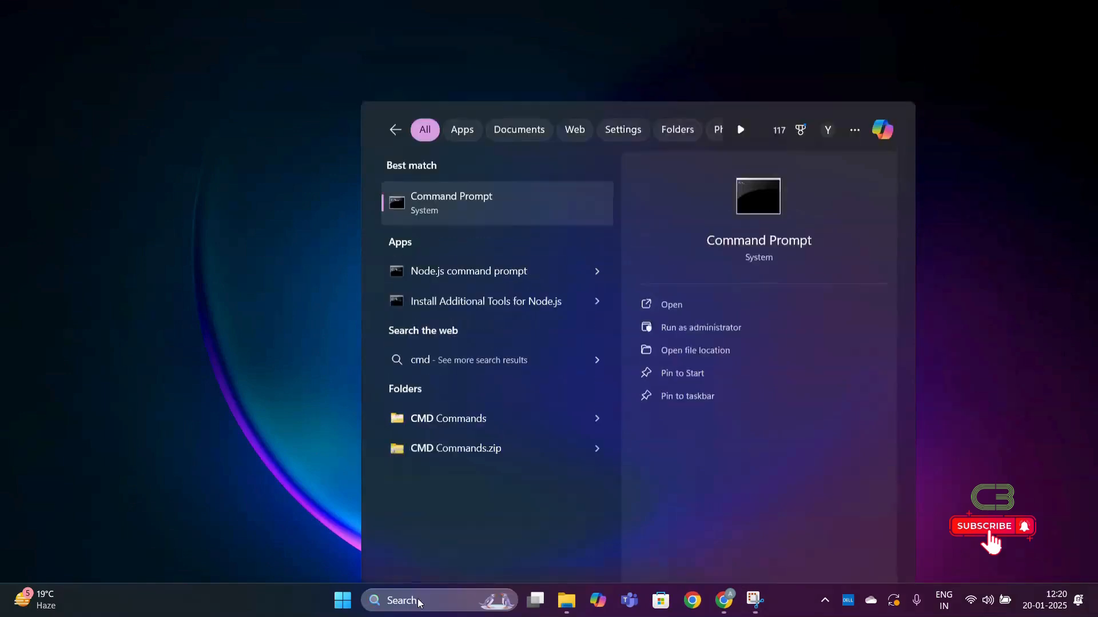
pyautogui.press('Return')
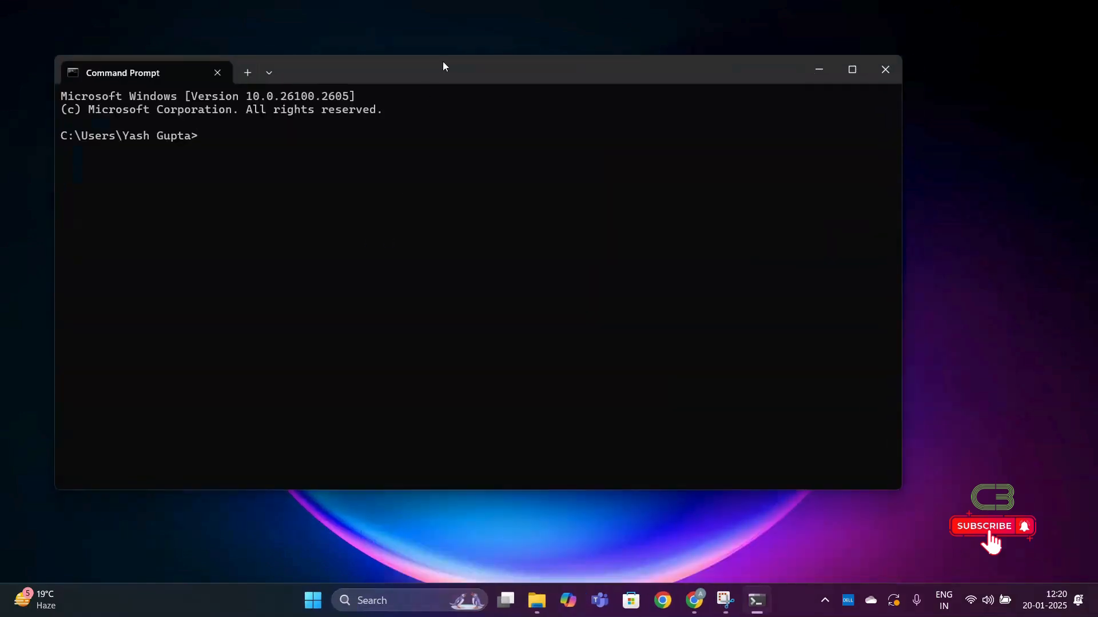
pyautogui.moveTo(446, 63); pyautogui.dragTo(504, 98)
# - Check the installed MongoDB server version with mongod --version and minimize the Command Prompt window
pyautogui.write('mongo')
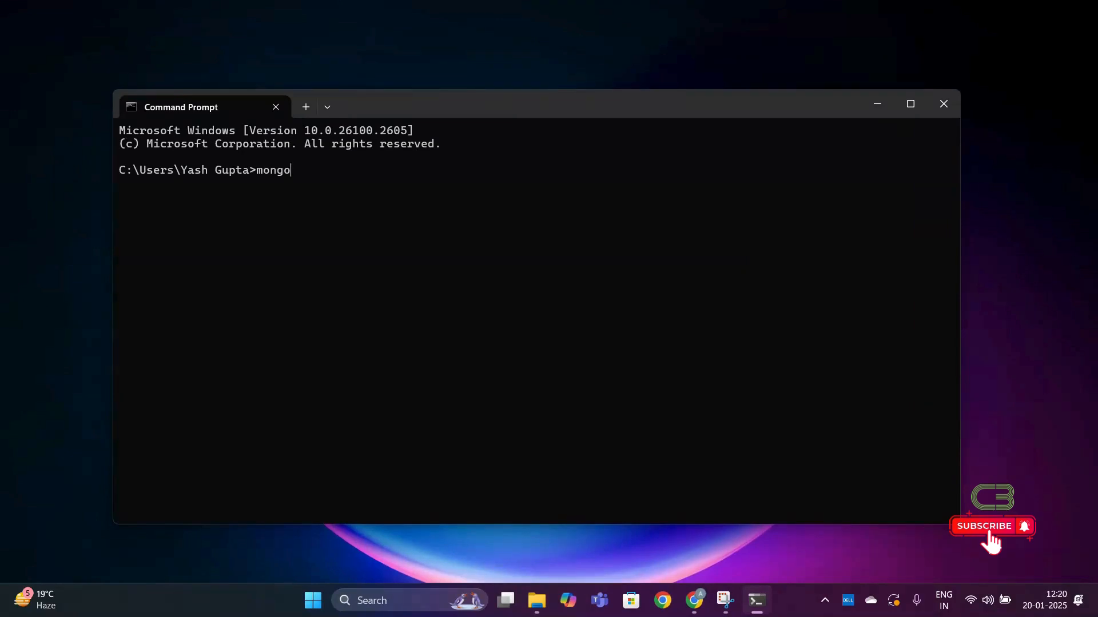
pyautogui.write('d --version')
pyautogui.press('Return')
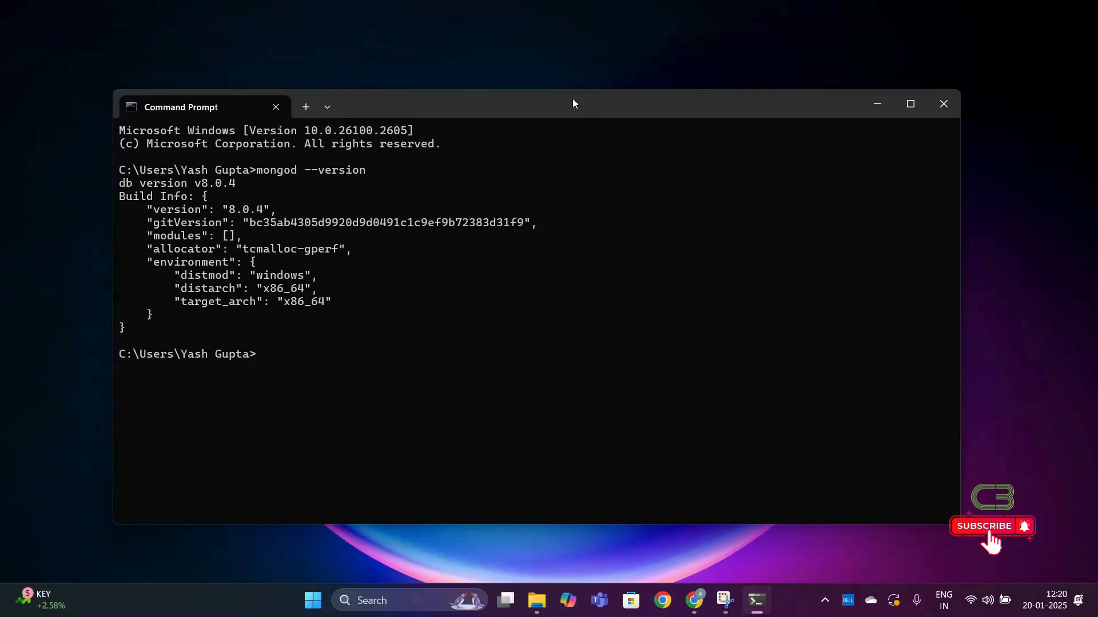
pyautogui.click(473, 16)
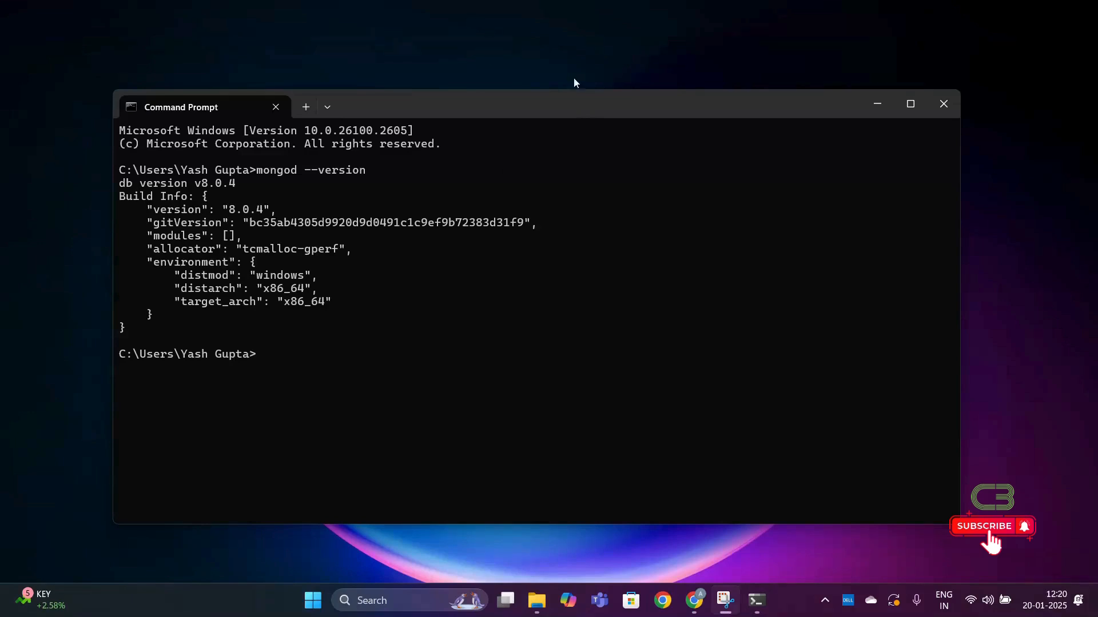
pyautogui.click(882, 108)
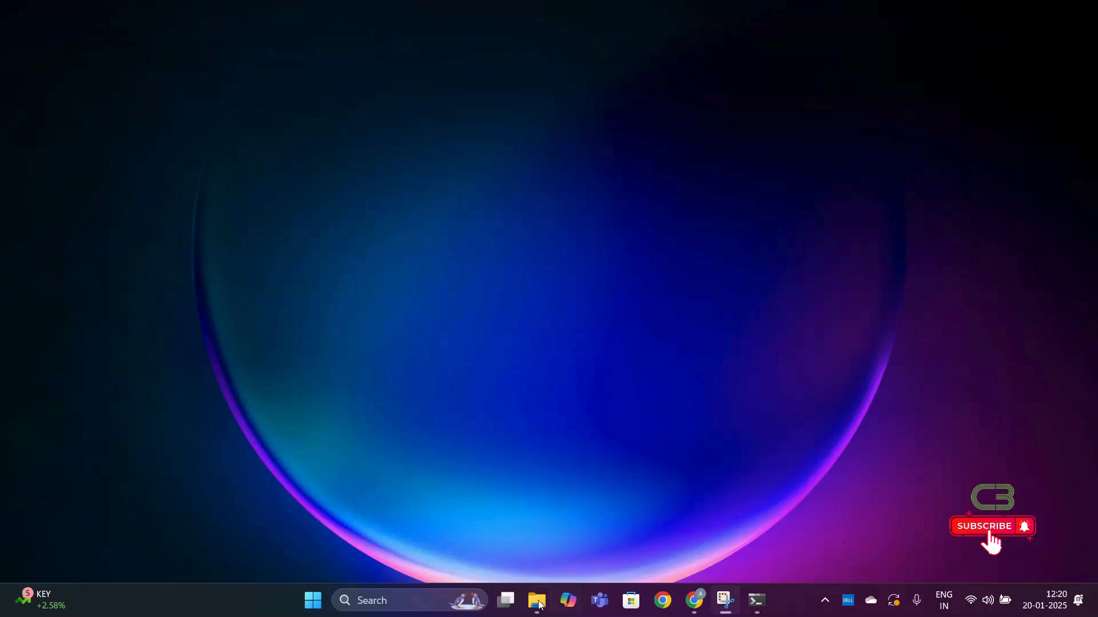
# - Open a new Command Prompt window and start the MongoDB Shell with the mongosh command
pyautogui.press('super+s')
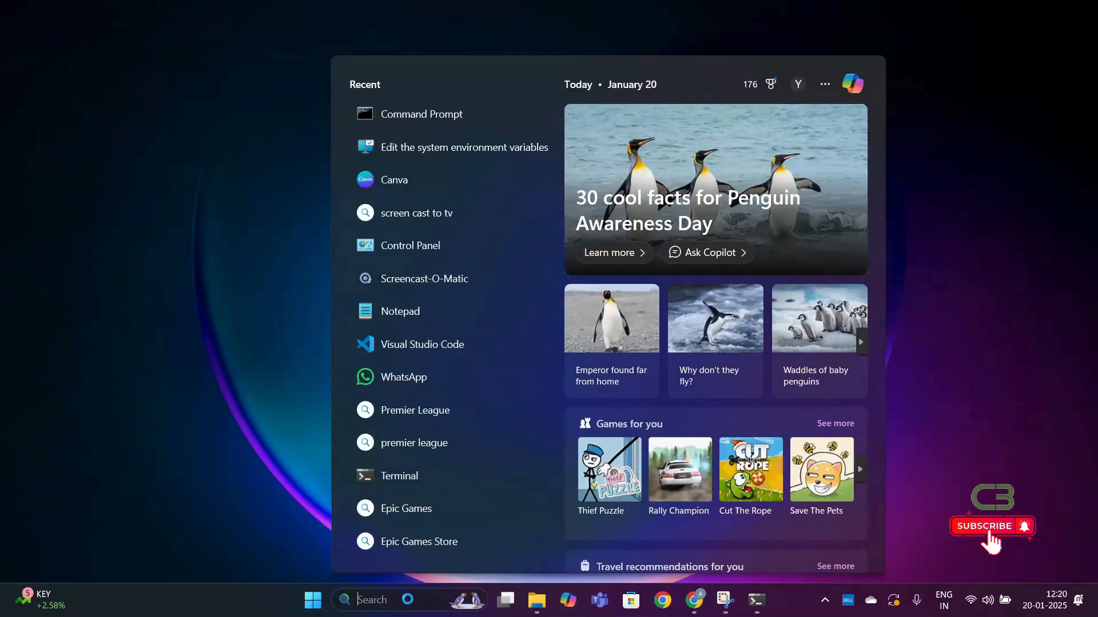
pyautogui.write('cmd')
pyautogui.press('Return')
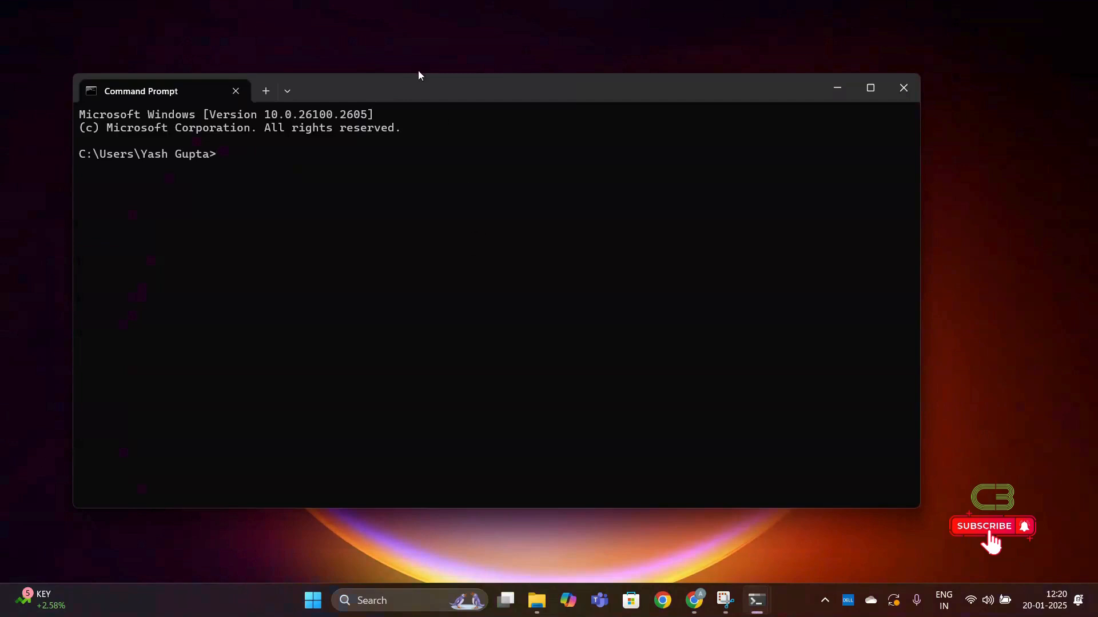
pyautogui.moveTo(421, 90); pyautogui.dragTo(465, 116)
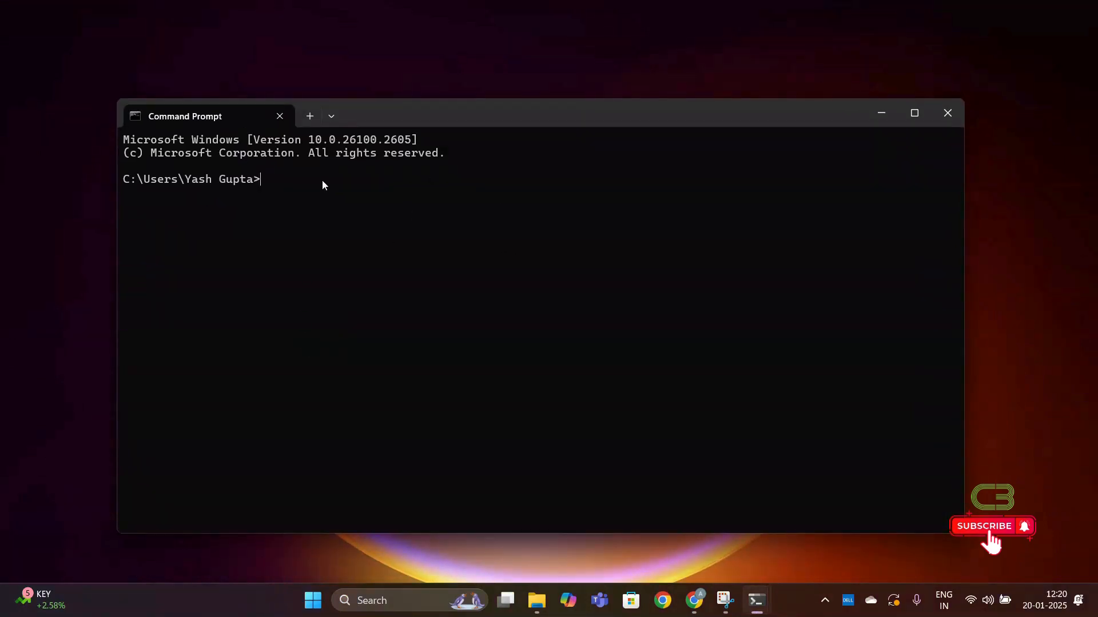
pyautogui.write('mongosh')
pyautogui.press('Return')
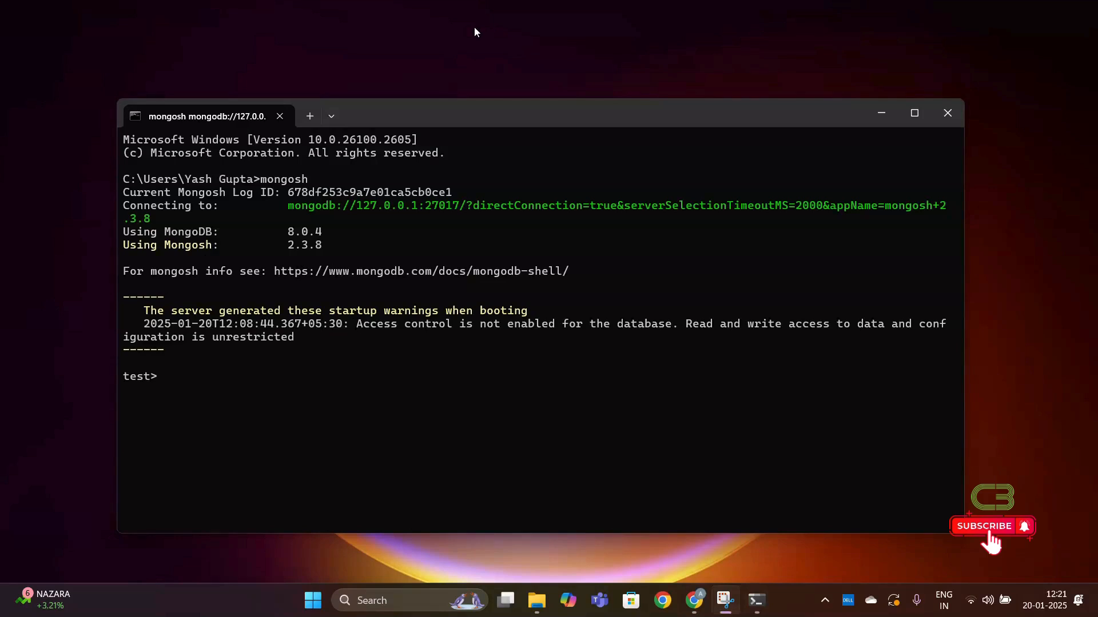
# - List the databases on the server with the show dbs command
pyautogui.click(189, 384)
pyautogui.write('show ')
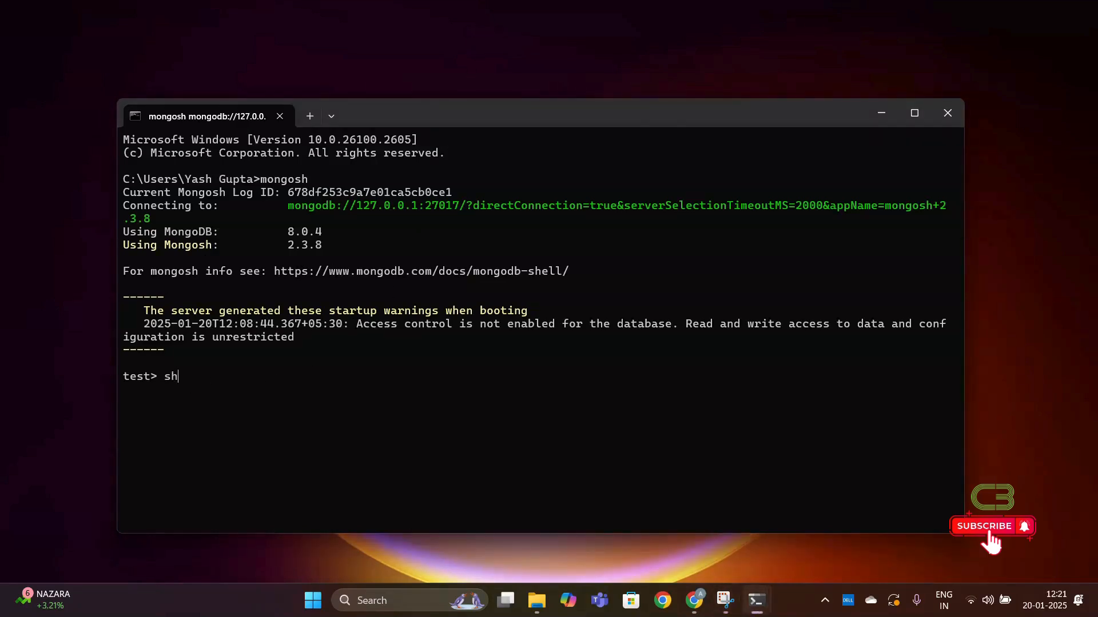
pyautogui.write('dbs')
pyautogui.press('Return')
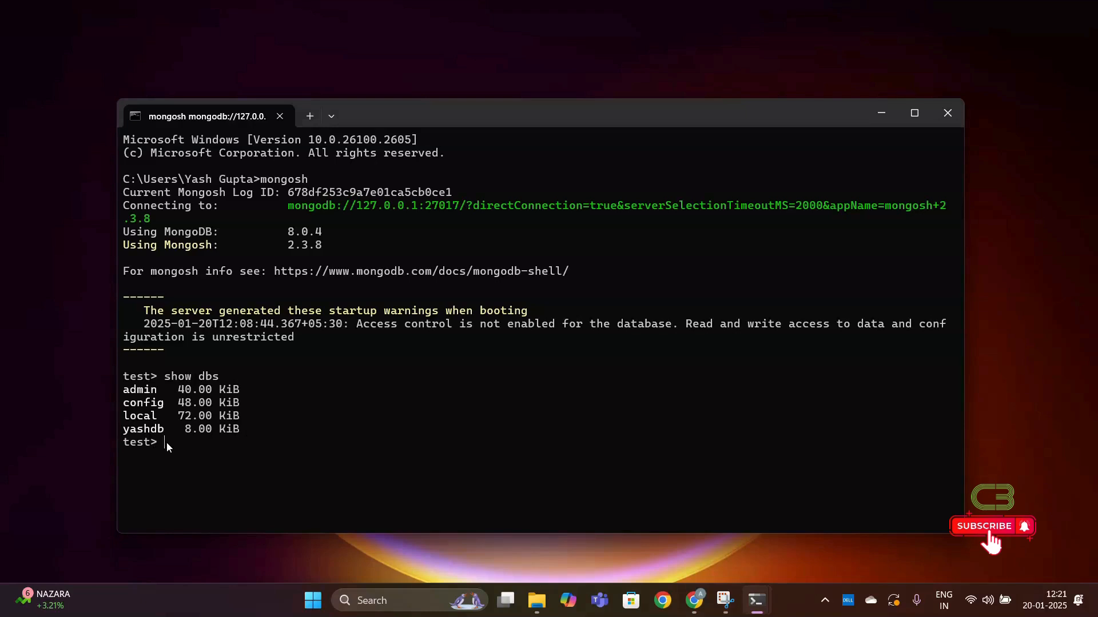
# - Switch to a new database named codingbeamdb with the use command
pyautogui.write('use codingbeamdb')
pyautogui.press('Return')
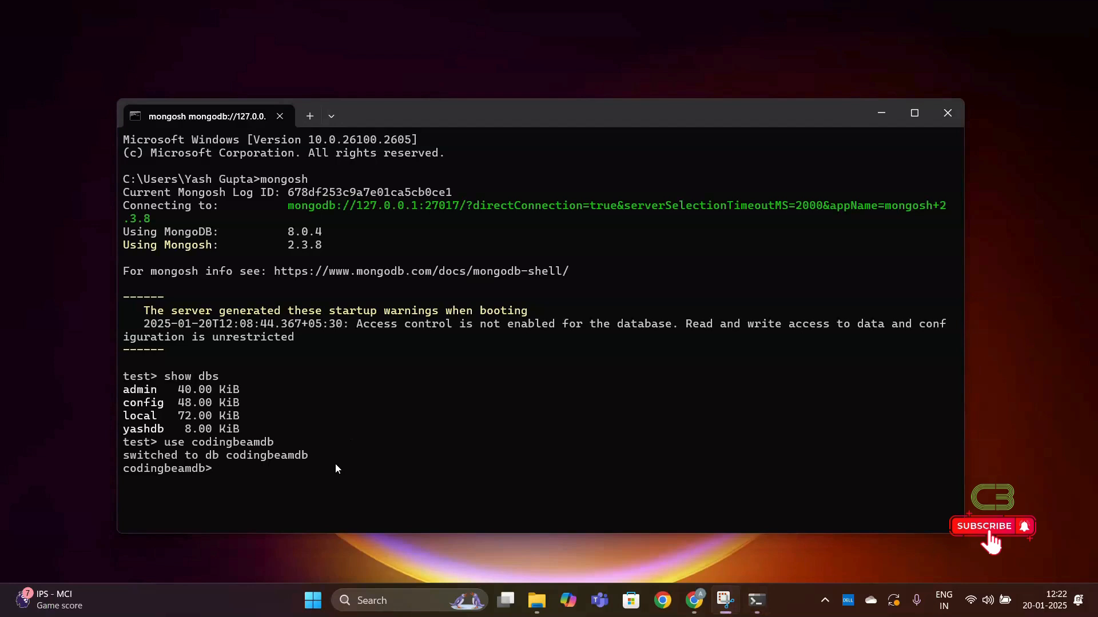
# - Create a collection named students in the codingbeamdb database with db.createCollection("students")
pyautogui.click(231, 474)
pyautogui.write('db')
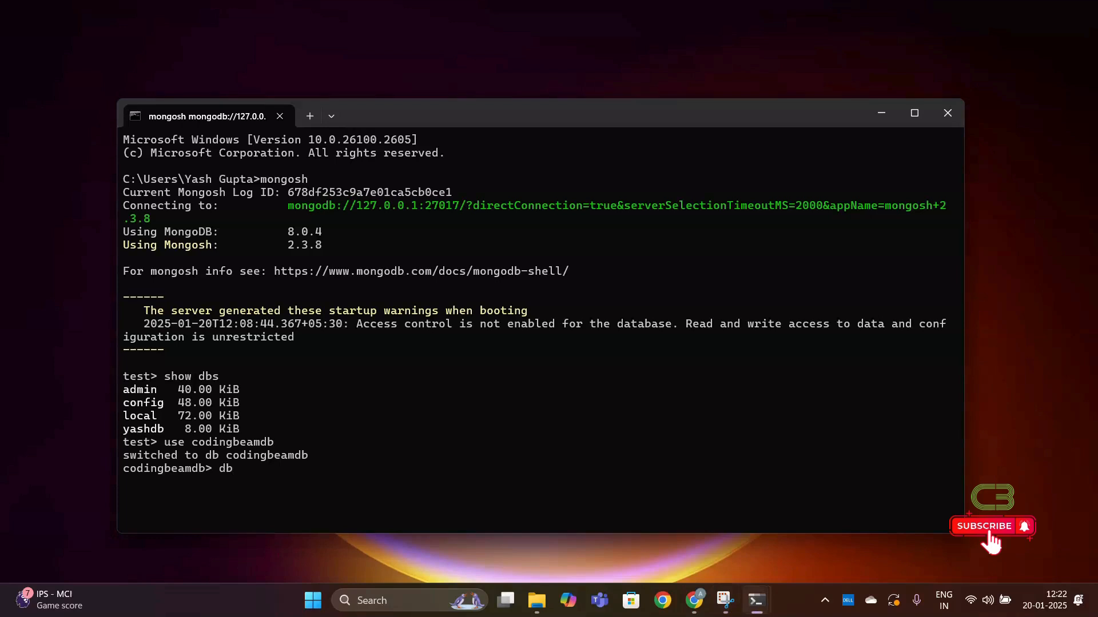
pyautogui.write('.createC')
pyautogui.write('ollectio')
pyautogui.write('n')
pyautogui.write('()')
pyautogui.write('""')
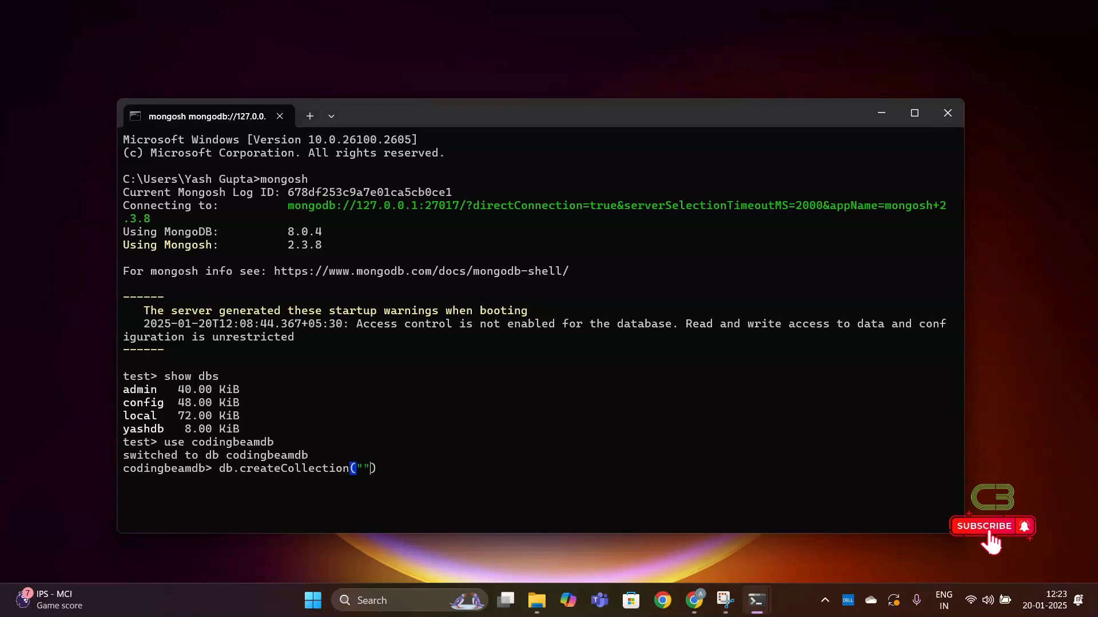
pyautogui.press('Right')
pyautogui.write('students')
pyautogui.press('Right')
pyautogui.press('Right')
pyautogui.press('Return')
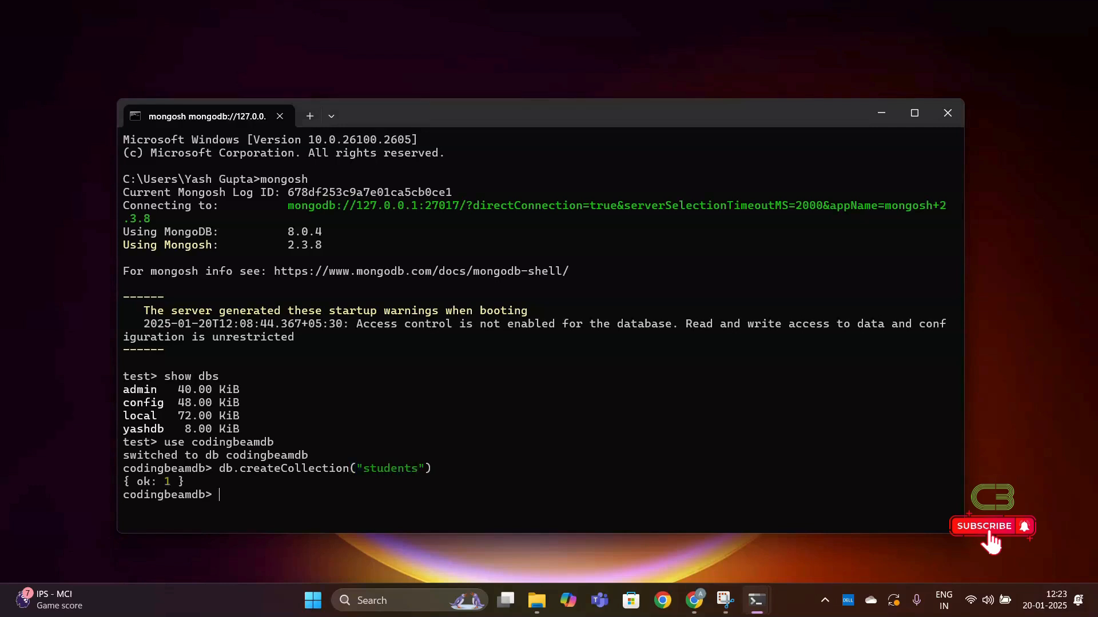